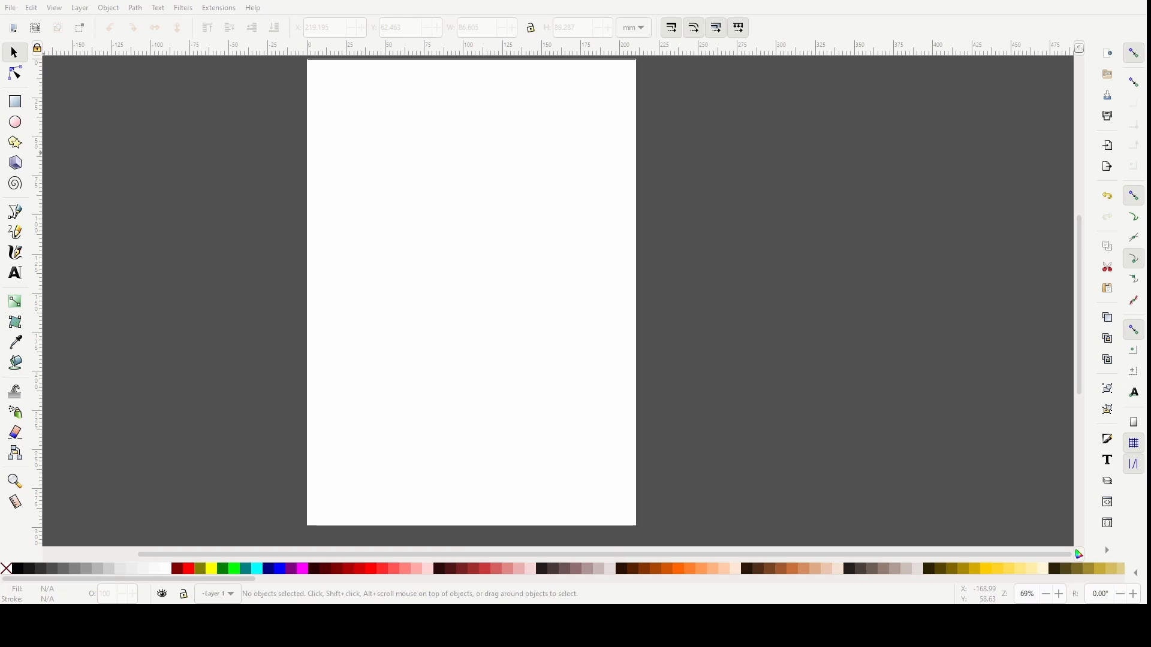
Draw a rectangle about 141 by 134 mm on the page and move it to about X 24, Y 72 mm
key("r")
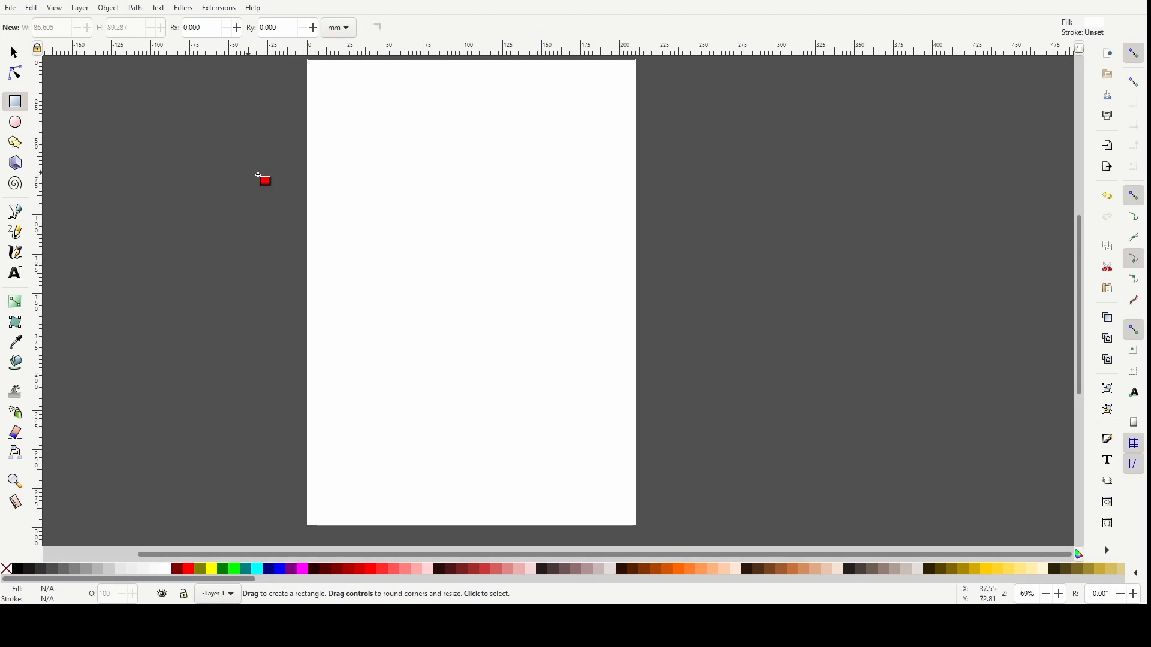
left_click_drag(333, 126, 553, 336)
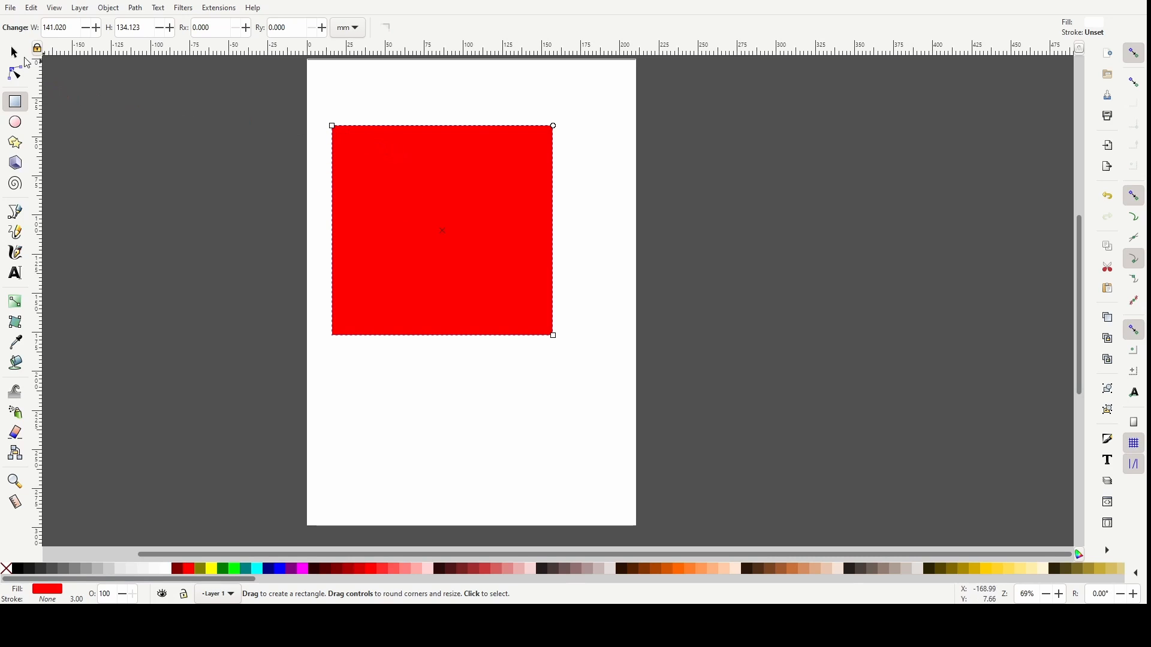
left_click(15, 53)
left_click_drag(439, 169, 530, 243)
mouse_move(469, 224)
left_mouse_down()
mouse_move(466, 199)
mouse_move(471, 219)
left_mouse_up()
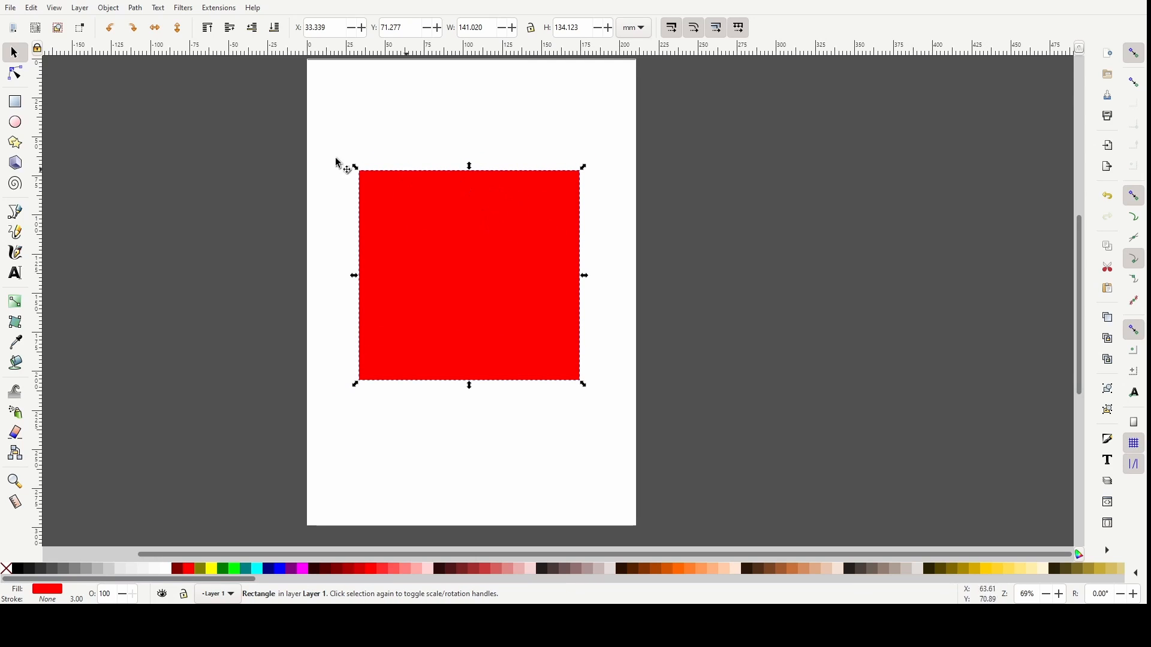
mouse_move(419, 188)
left_mouse_down()
mouse_move(383, 197)
mouse_move(404, 199)
left_mouse_up()
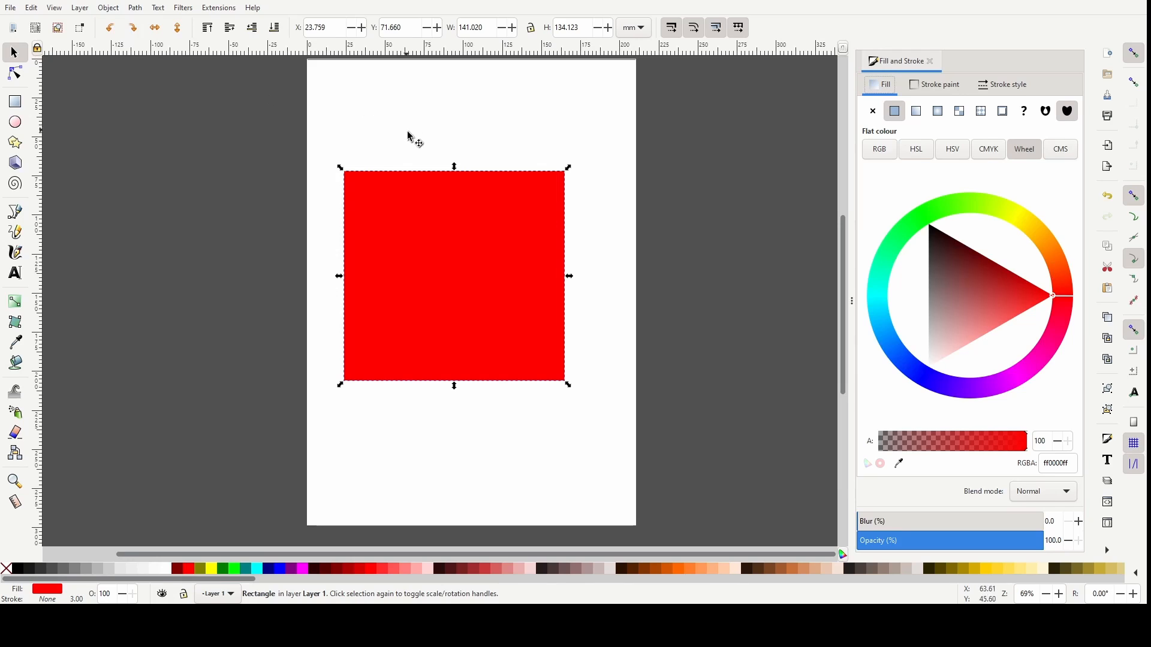
Move the red rectangle slightly to about X 31, Y 76 mm
left_click(883, 151)
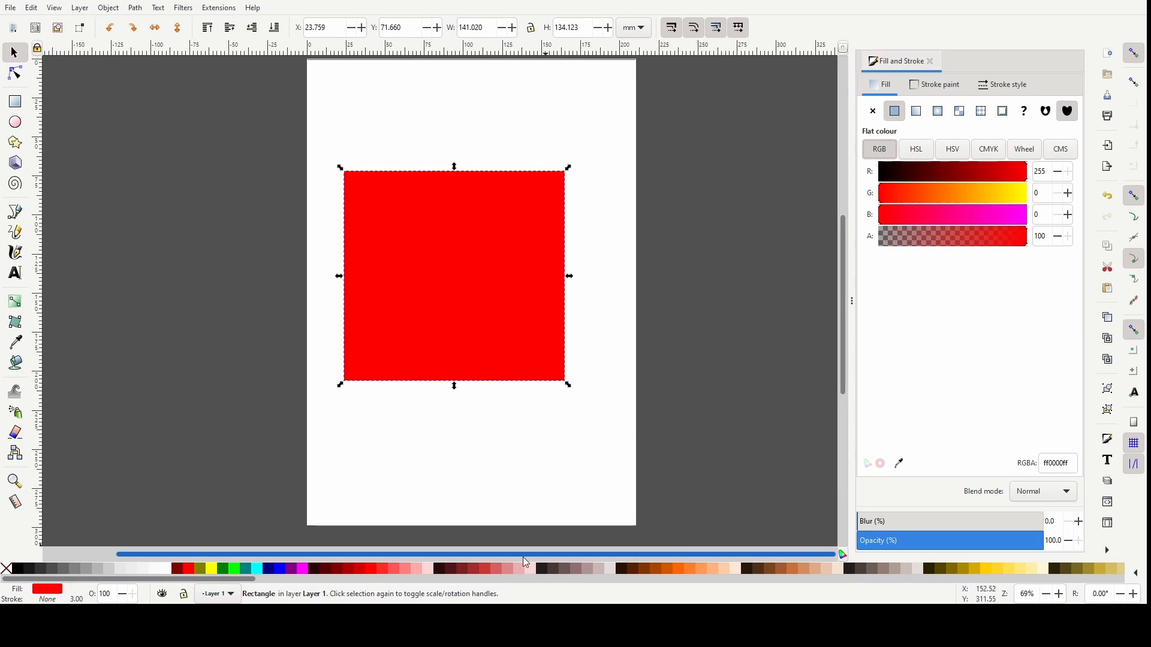
mouse_move(682, 557)
left_mouse_down()
mouse_move(606, 556)
mouse_move(685, 556)
mouse_move(635, 549)
mouse_move(663, 551)
left_mouse_up()
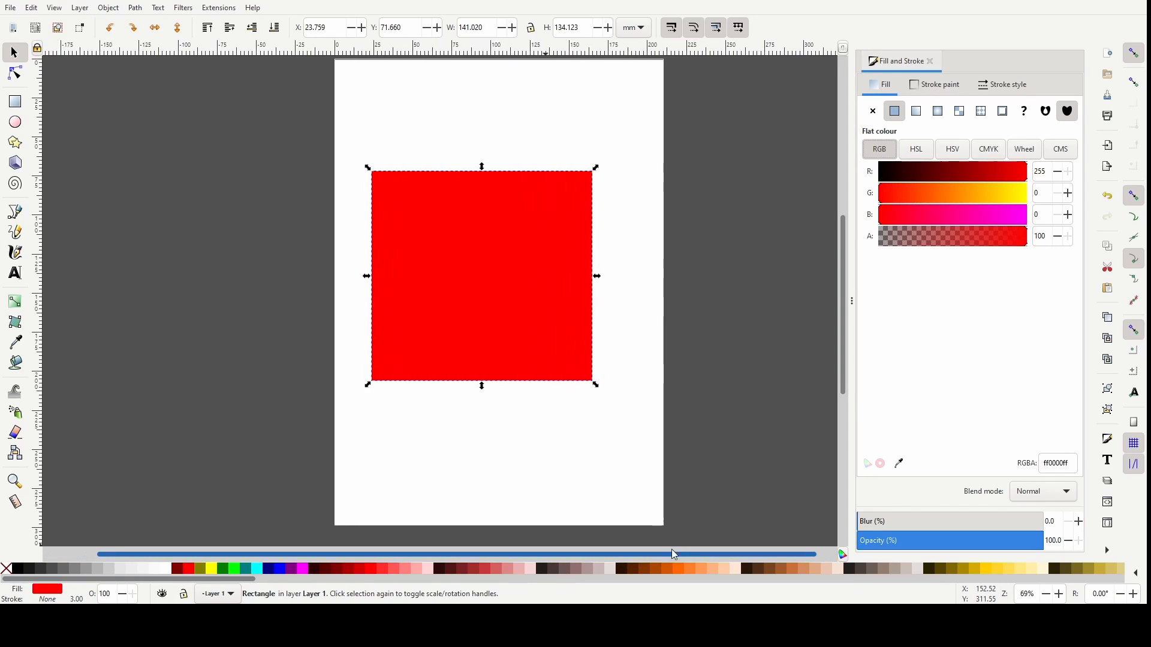
mouse_move(845, 362)
left_mouse_down()
mouse_move(846, 265)
mouse_move(842, 350)
left_mouse_up()
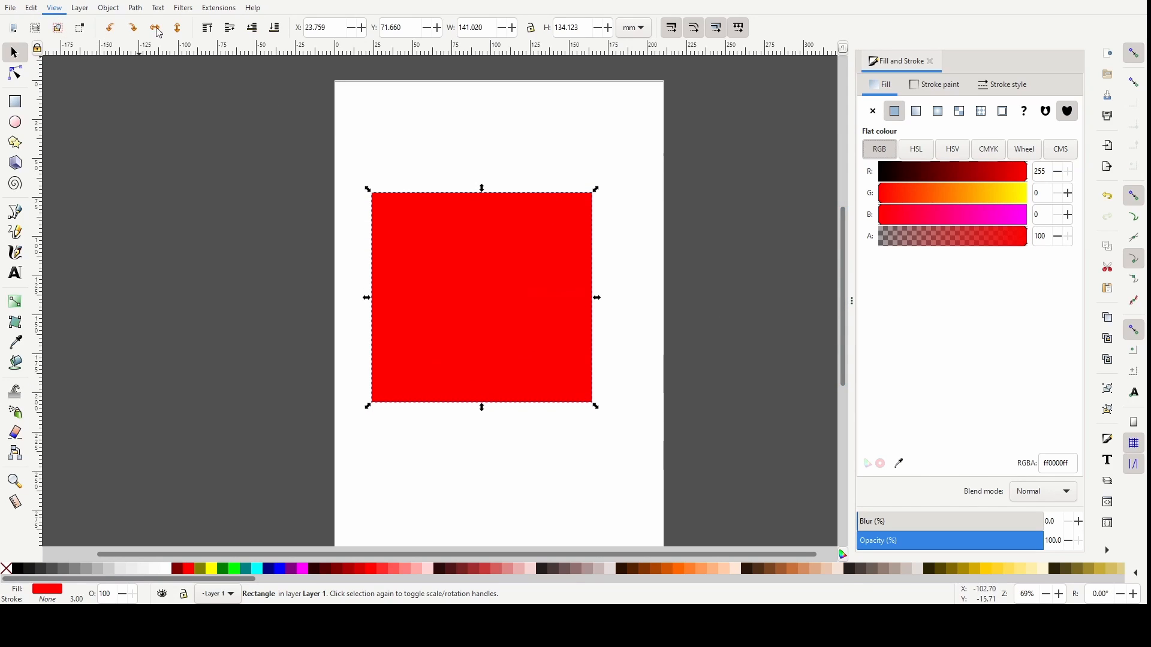
key("minus")
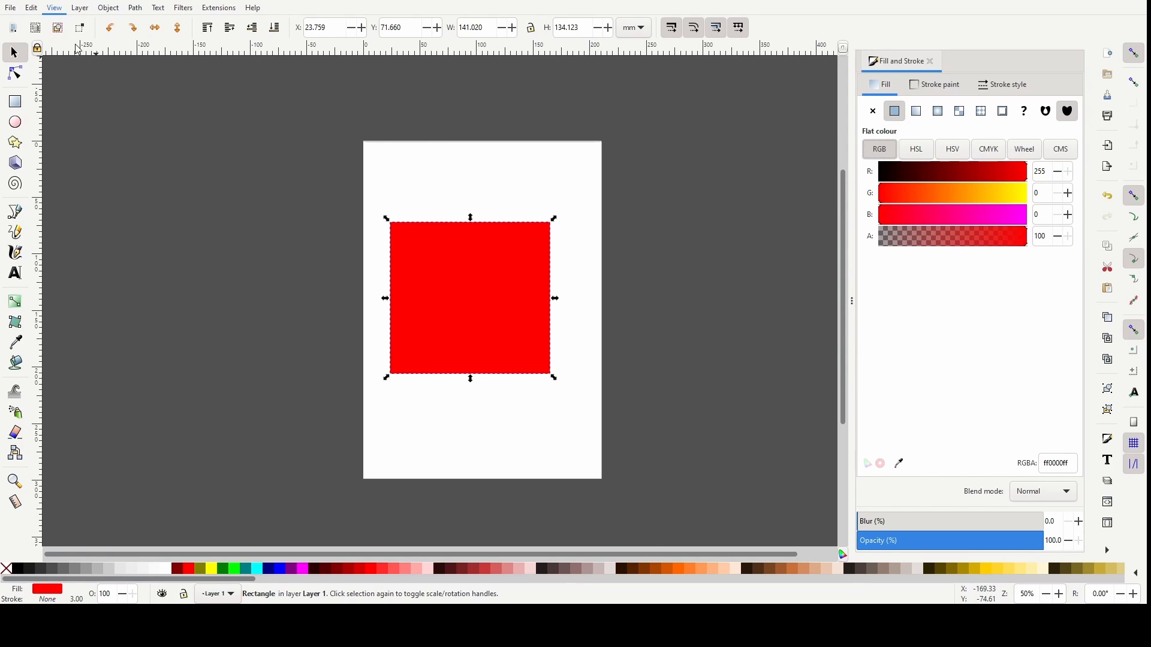
key("1")
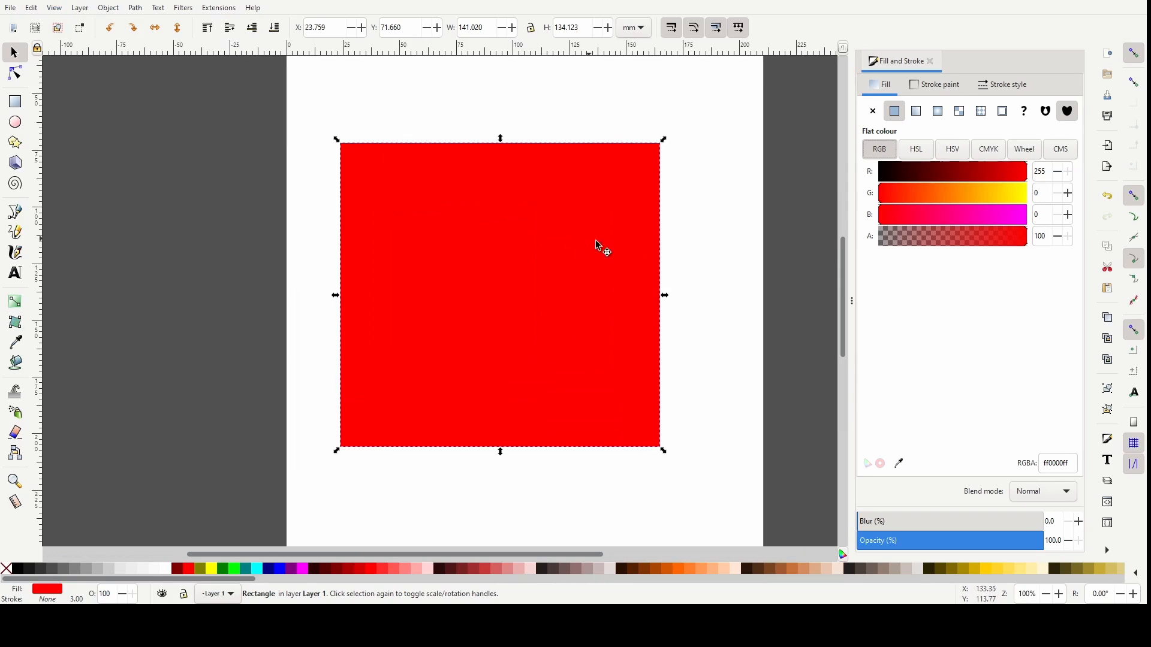
scroll(317, 274, "right", 2)
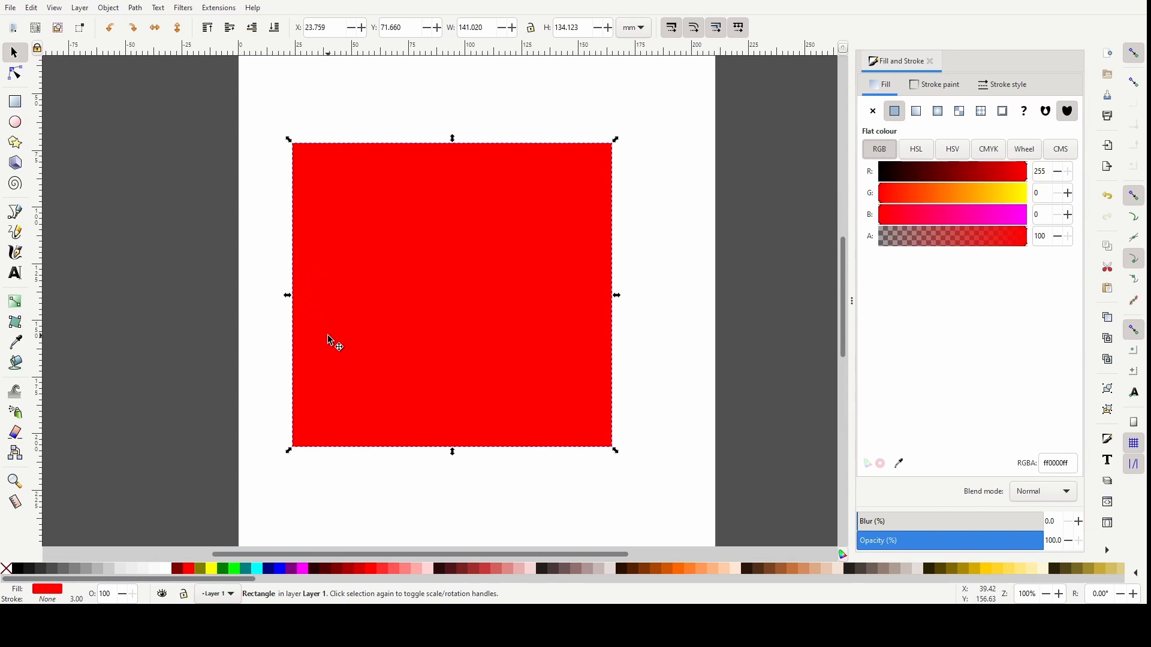
scroll(325, 335, "down", 1)
scroll(325, 335, "down", 2)
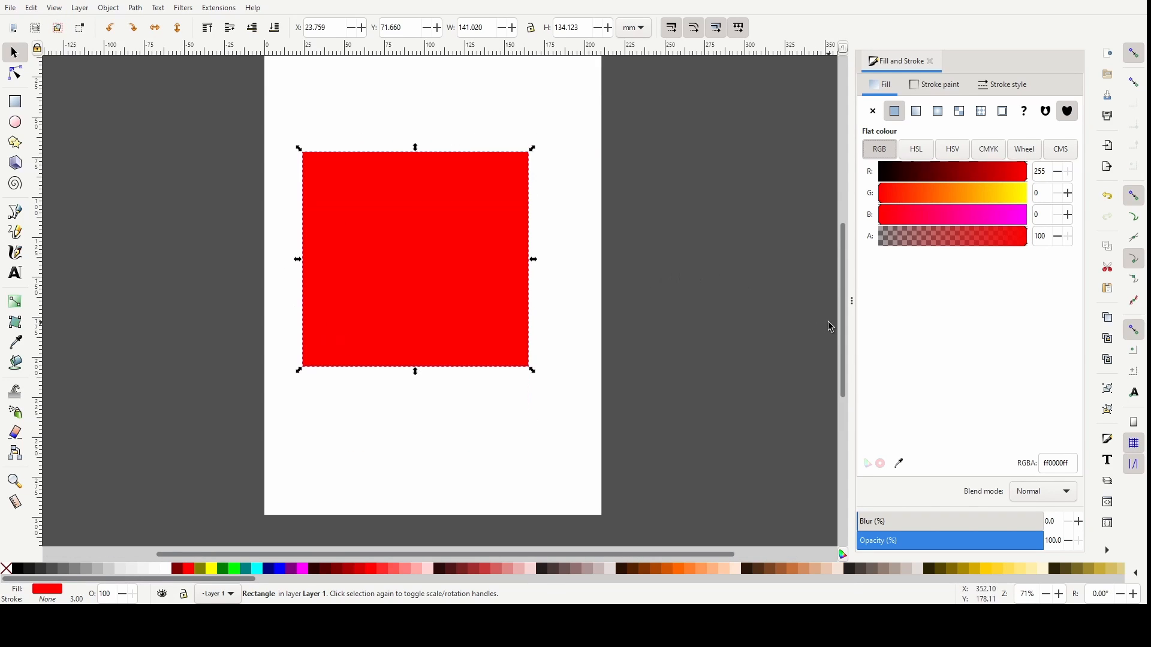
scroll(843, 309, "up", 1)
left_click_drag(442, 237, 453, 244)
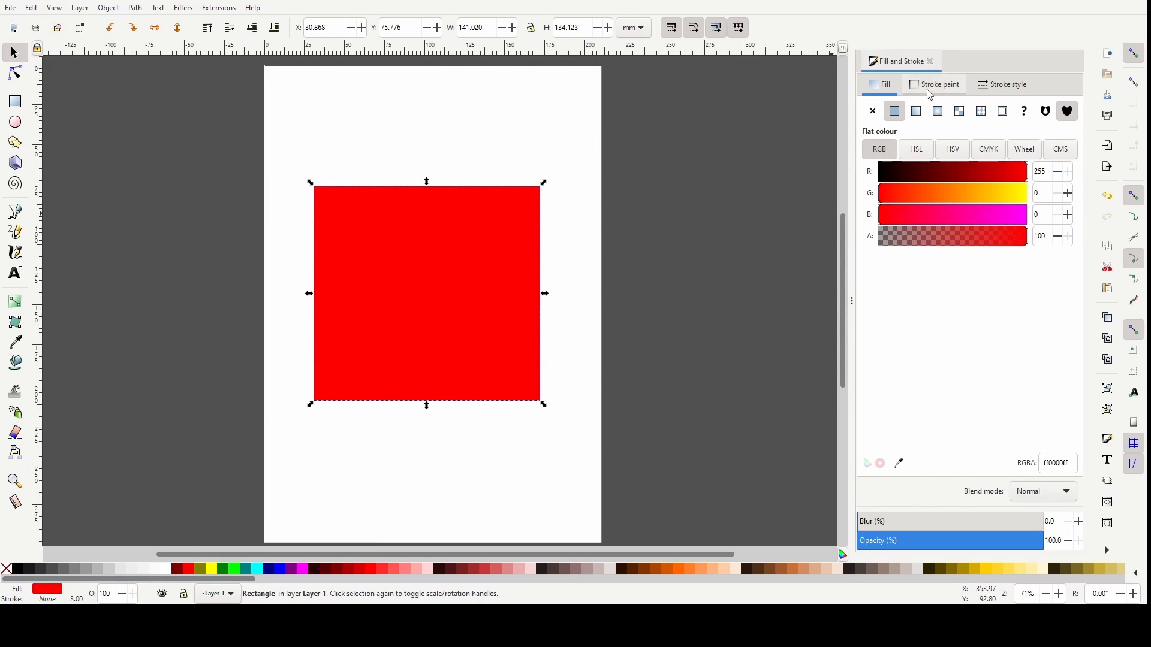
Change the rectangle's fill to a muted teal (5393a2ff) using the colour wheel
left_click(1028, 150)
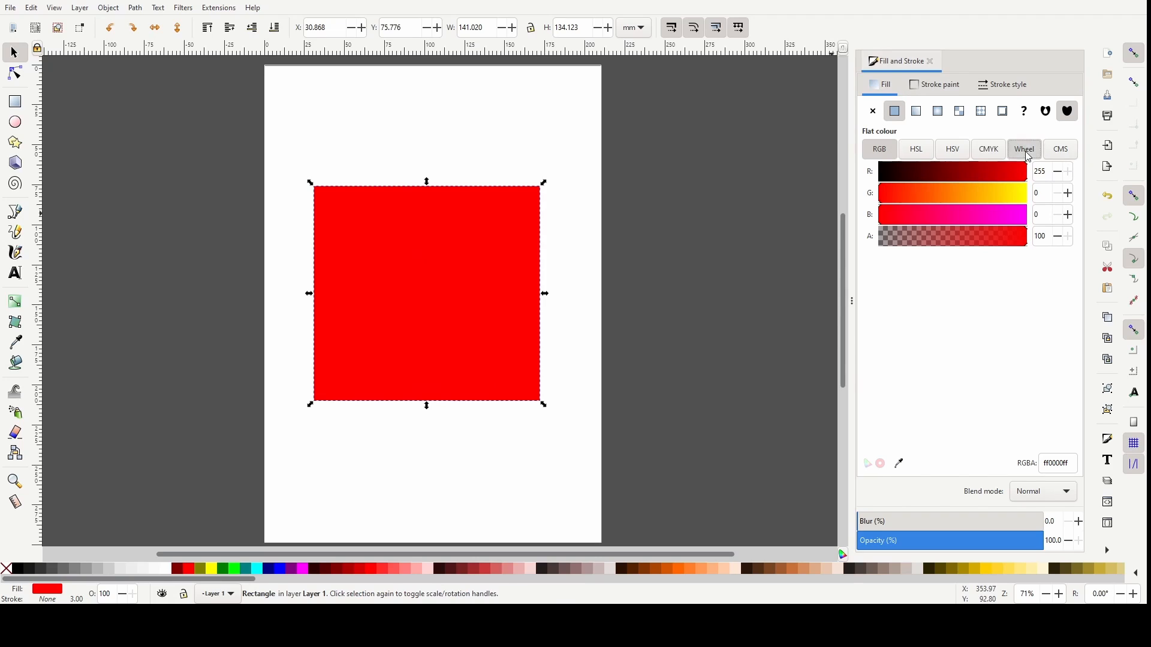
left_click(909, 154)
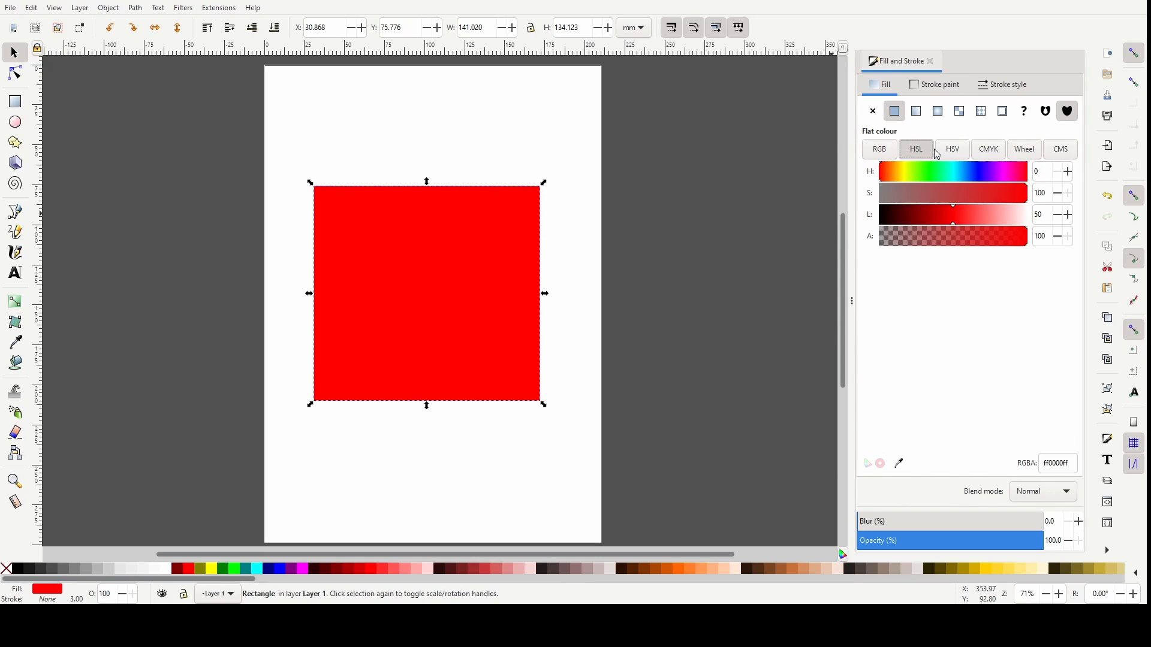
left_click(1023, 153)
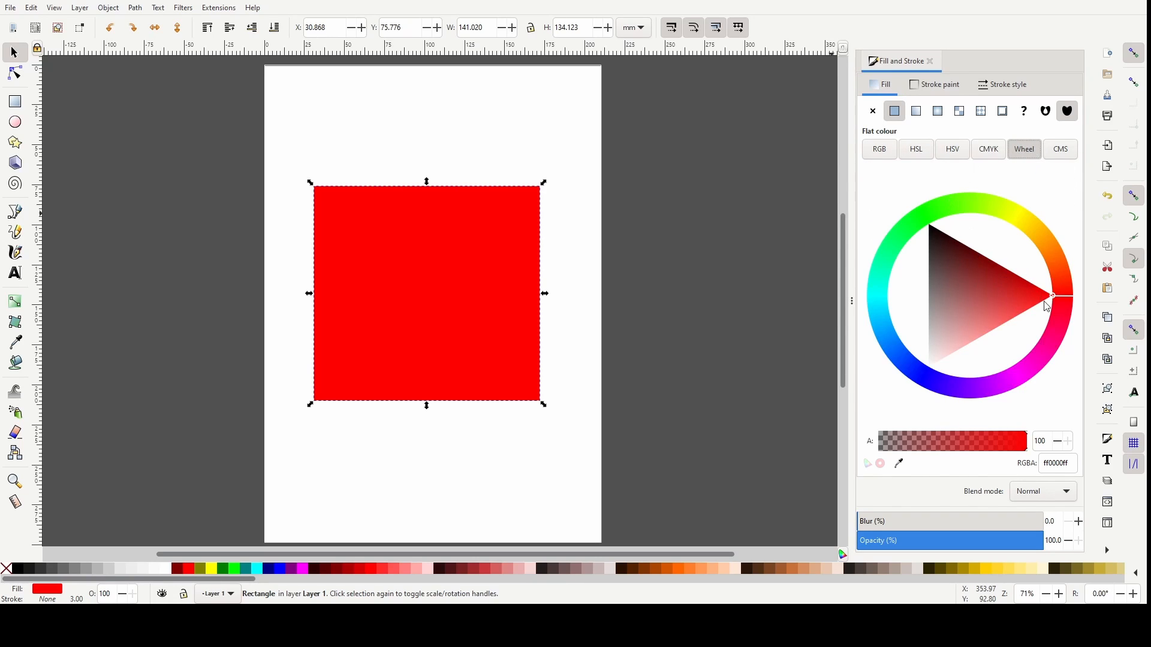
mouse_move(1065, 274)
left_mouse_down()
mouse_move(889, 233)
mouse_move(944, 391)
mouse_move(1037, 223)
mouse_move(904, 242)
left_mouse_up()
mouse_move(947, 297)
left_mouse_down()
mouse_move(959, 386)
mouse_move(1010, 360)
mouse_move(1057, 282)
mouse_move(1011, 250)
mouse_move(970, 312)
mouse_move(971, 299)
left_mouse_up()
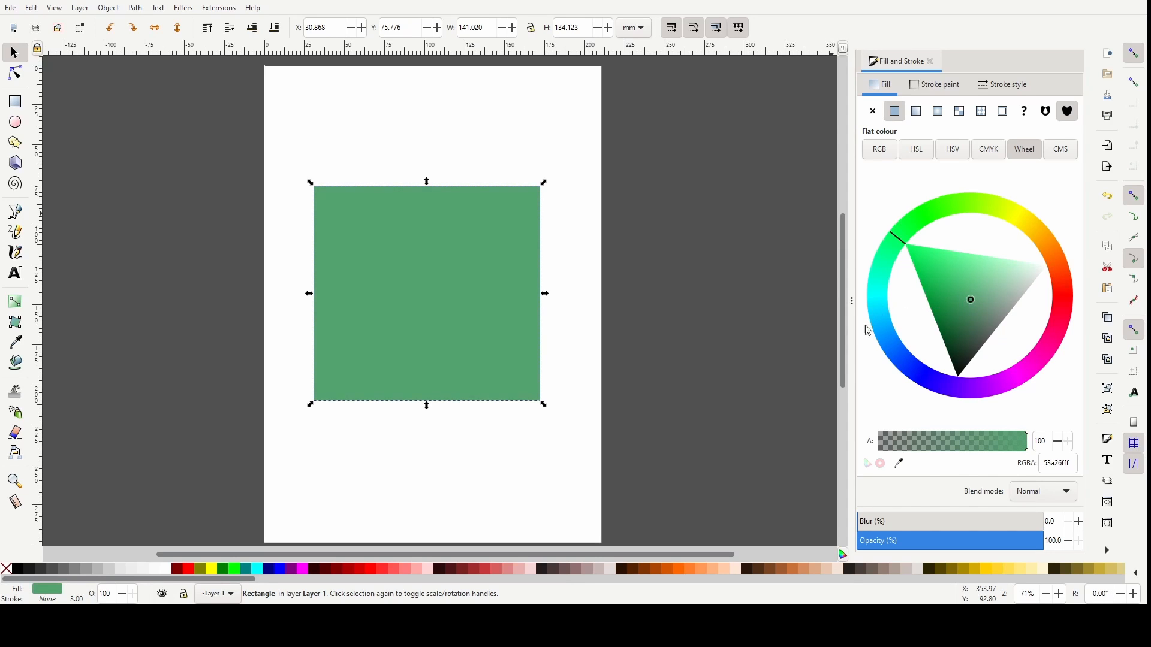
left_click_drag(889, 322, 886, 319)
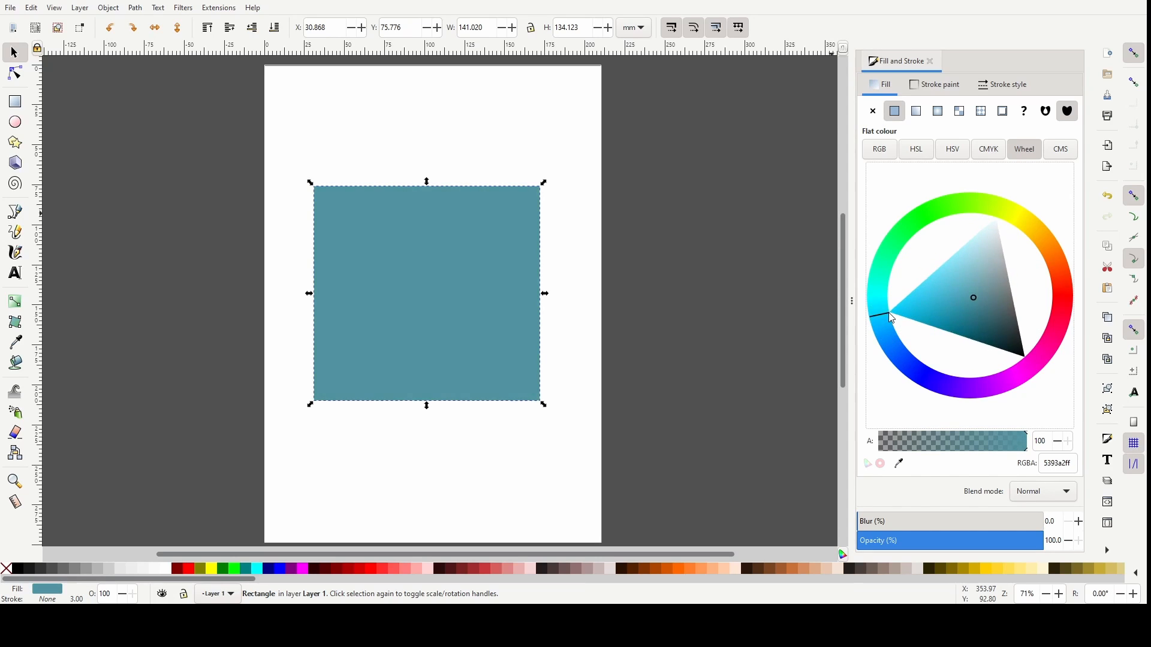
Give the rectangle a flat lime-green stroke (baff00ff)
left_click(950, 83)
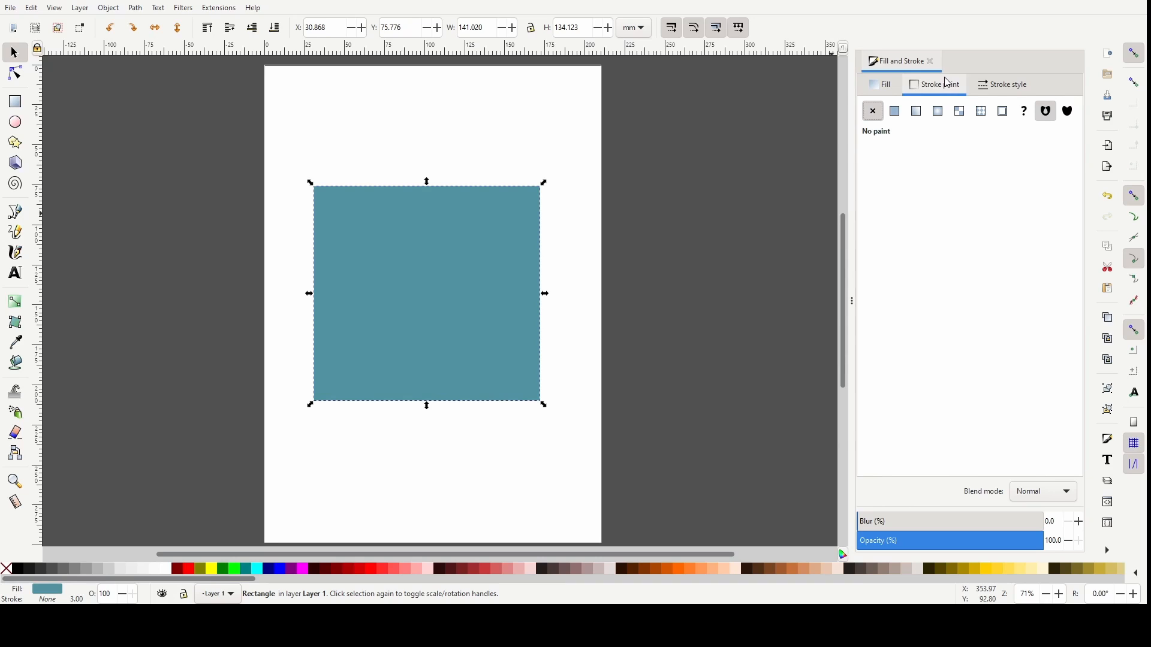
left_click(898, 113)
mouse_move(937, 252)
left_mouse_down()
mouse_move(951, 227)
mouse_move(1065, 282)
mouse_move(937, 219)
mouse_move(1064, 372)
mouse_move(888, 248)
mouse_move(1060, 329)
mouse_move(995, 202)
left_mouse_up()
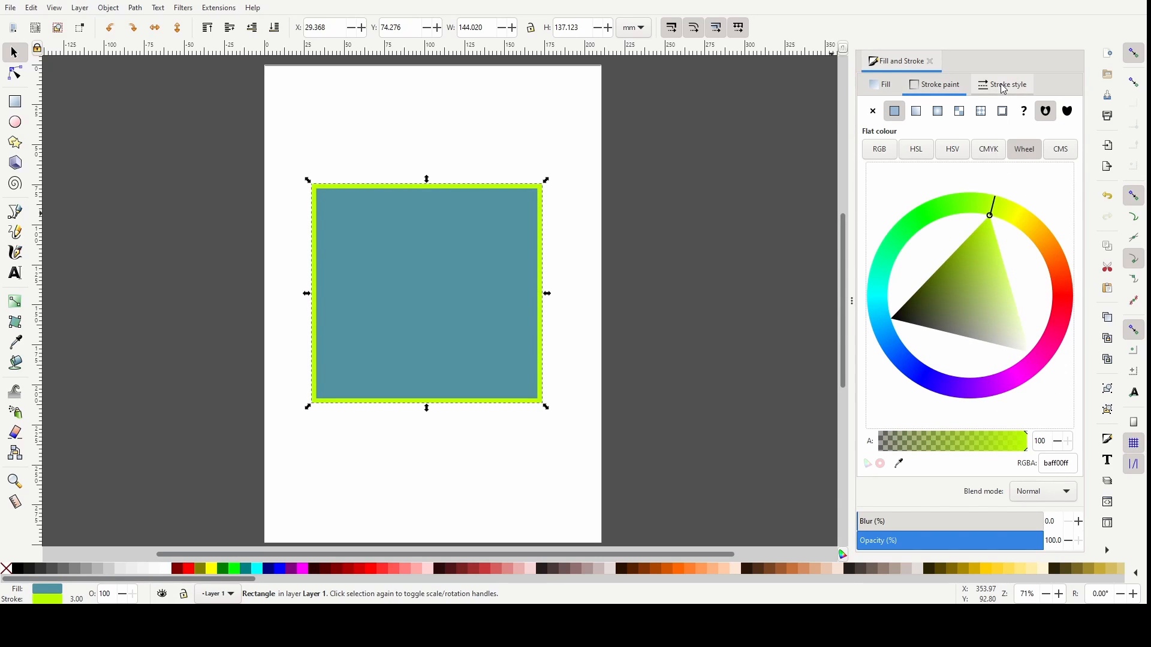
Set the rectangle's stroke width to 0.3 mm
left_click(1007, 88)
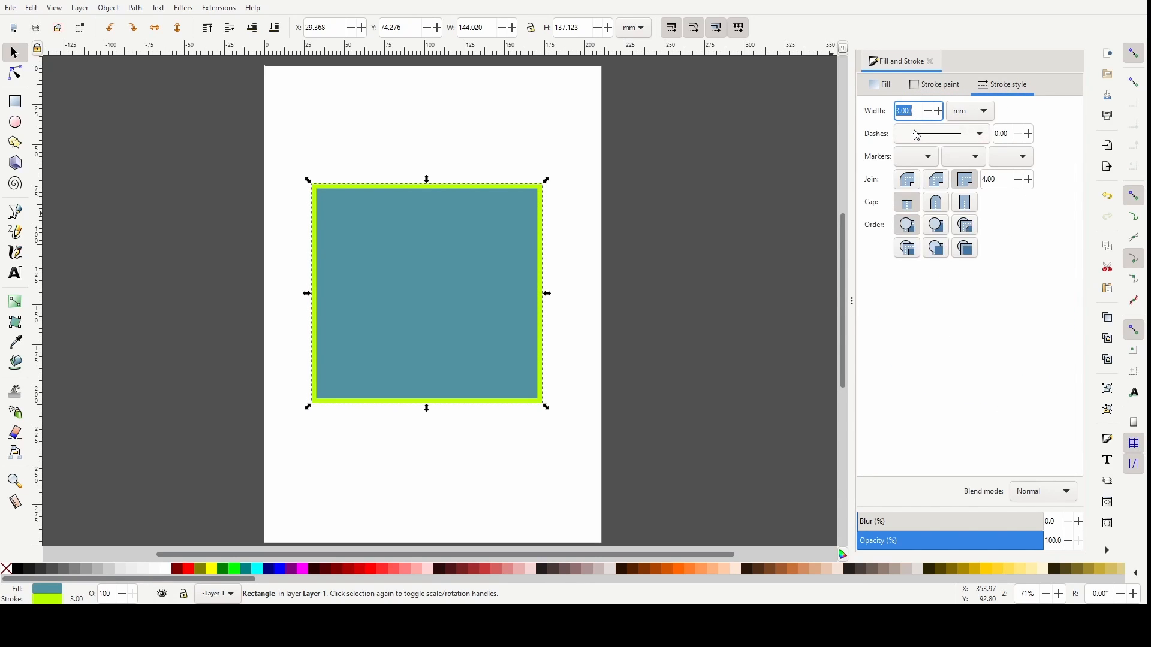
type("0.3")
key("Return")
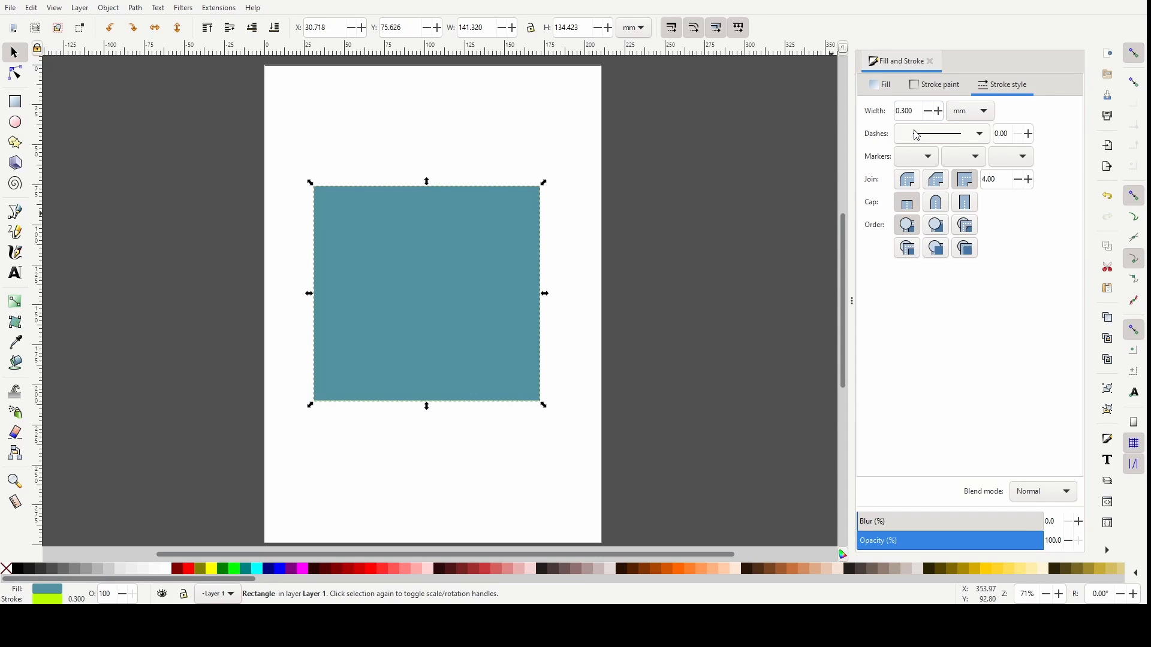
Recolour the rectangle's stroke orange (ff7900ff) and set its width to 6 mm
left_click(935, 85)
mouse_move(959, 211)
left_mouse_down()
mouse_move(881, 276)
mouse_move(1055, 252)
left_mouse_up()
left_click(1007, 85)
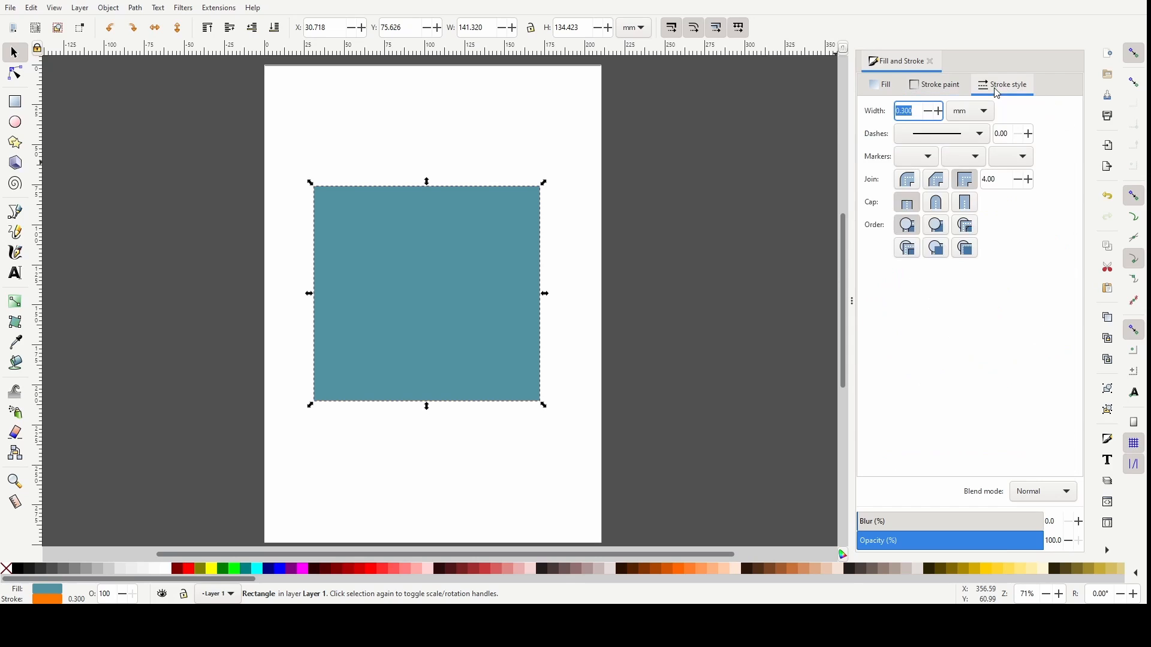
type("6")
key("Return")
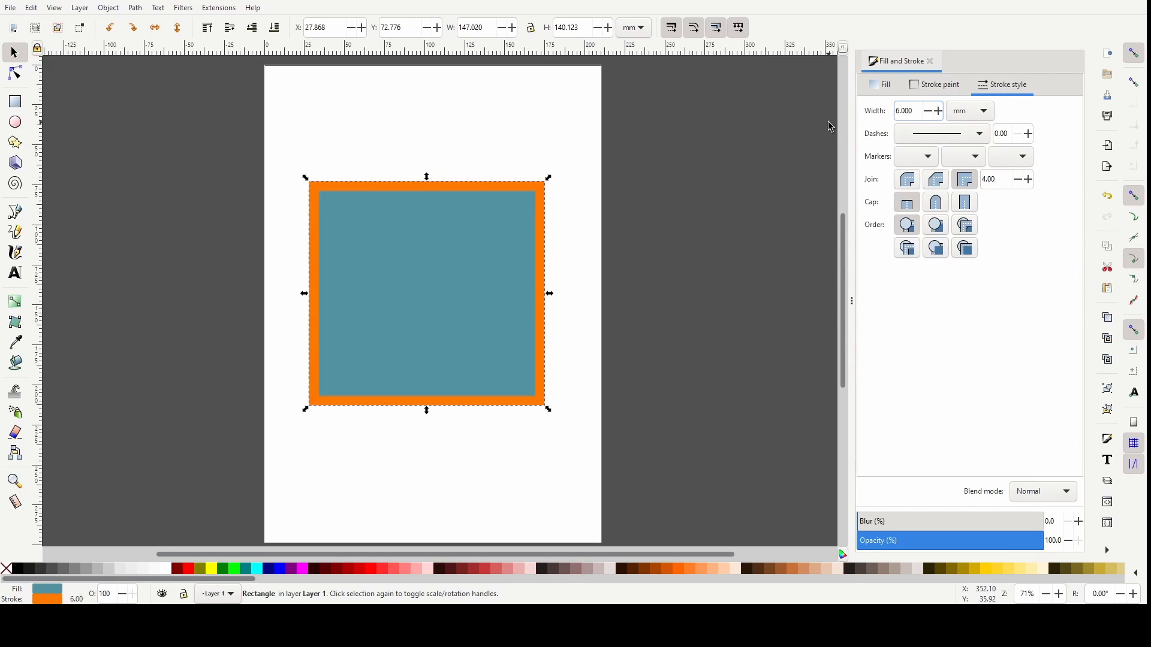
left_click(939, 84)
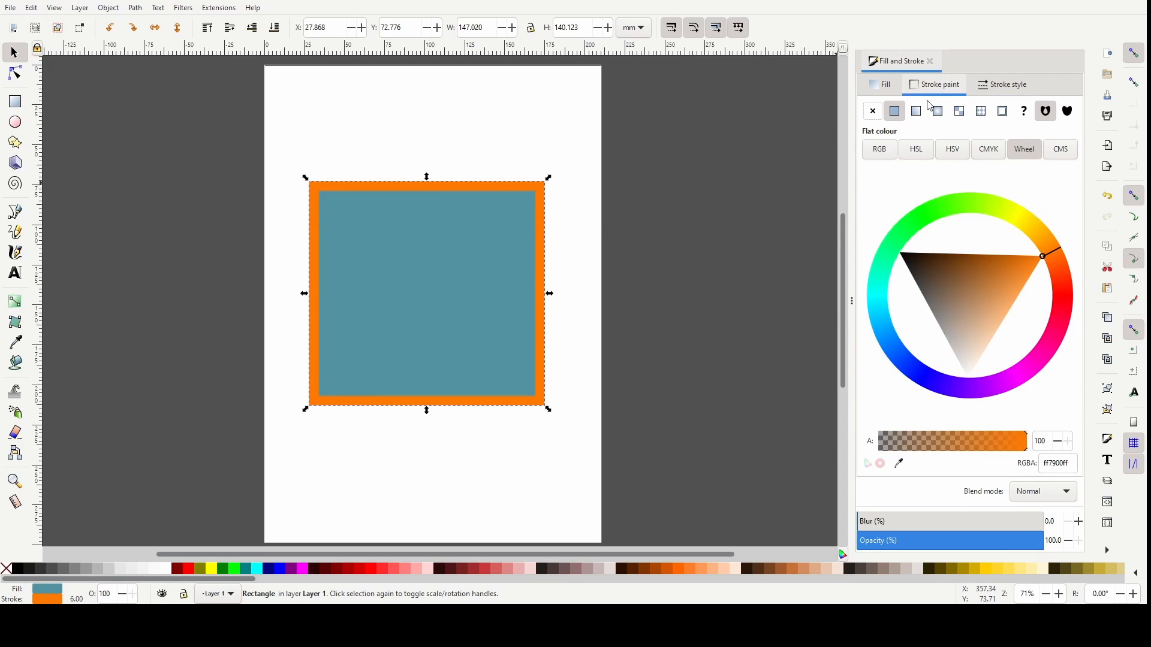
left_click(735, 394)
left_click(470, 294)
left_click(881, 84)
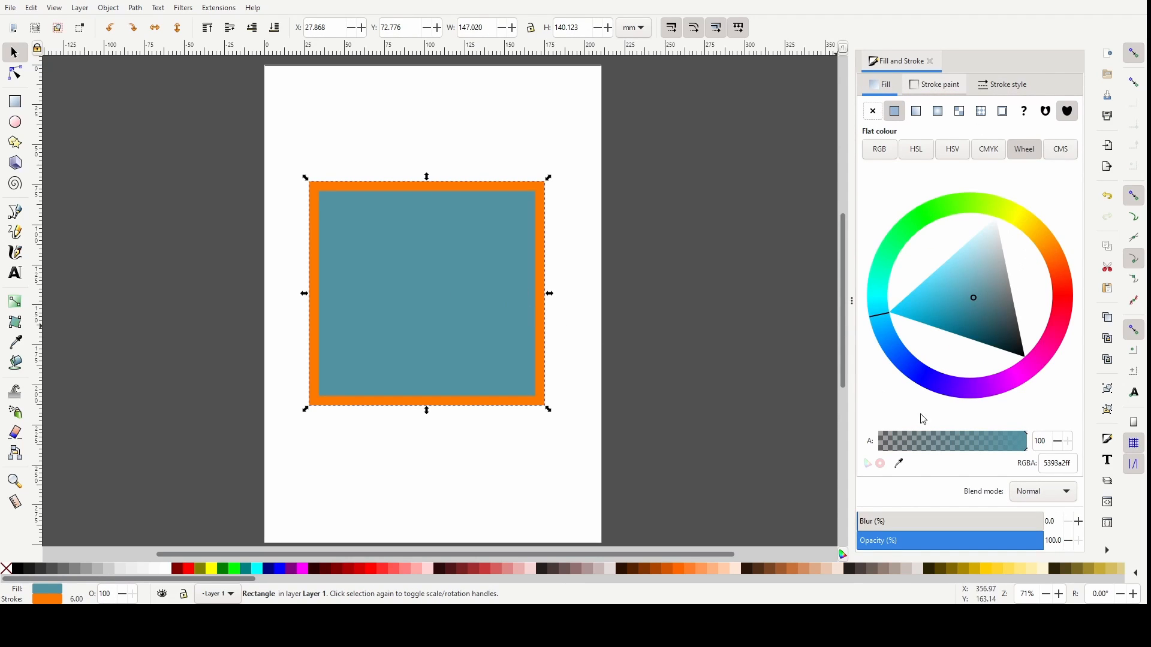
Draw a second rectangle about 139 by 117 mm overlapping the upper part of the first one
left_click(13, 103)
mouse_move(356, 130)
left_mouse_down()
mouse_move(550, 314)
mouse_move(587, 324)
left_mouse_up()
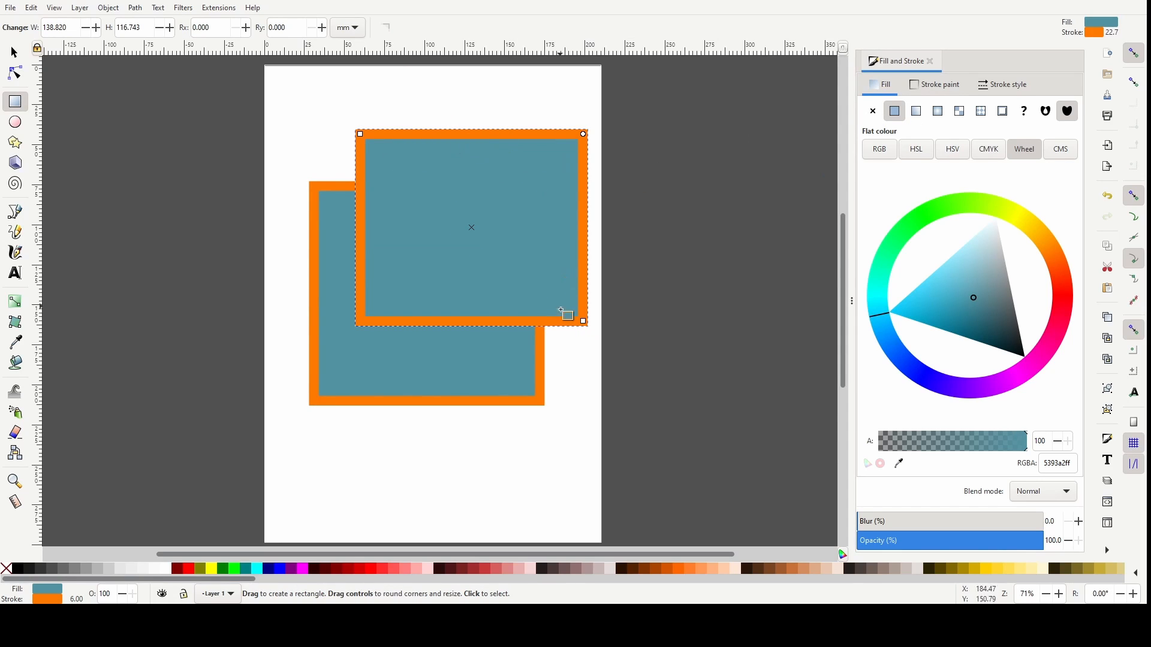
left_click(17, 56)
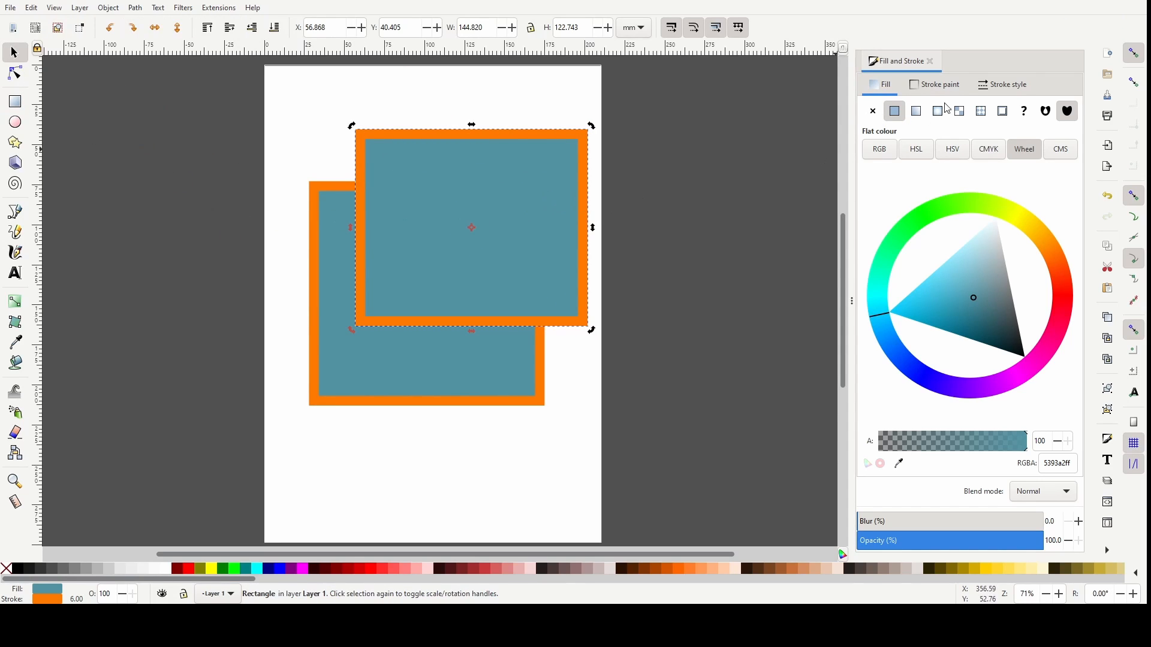
Fill the second rectangle with the muted brown palette colour 6c5353ff
left_click(1003, 87)
left_click(881, 87)
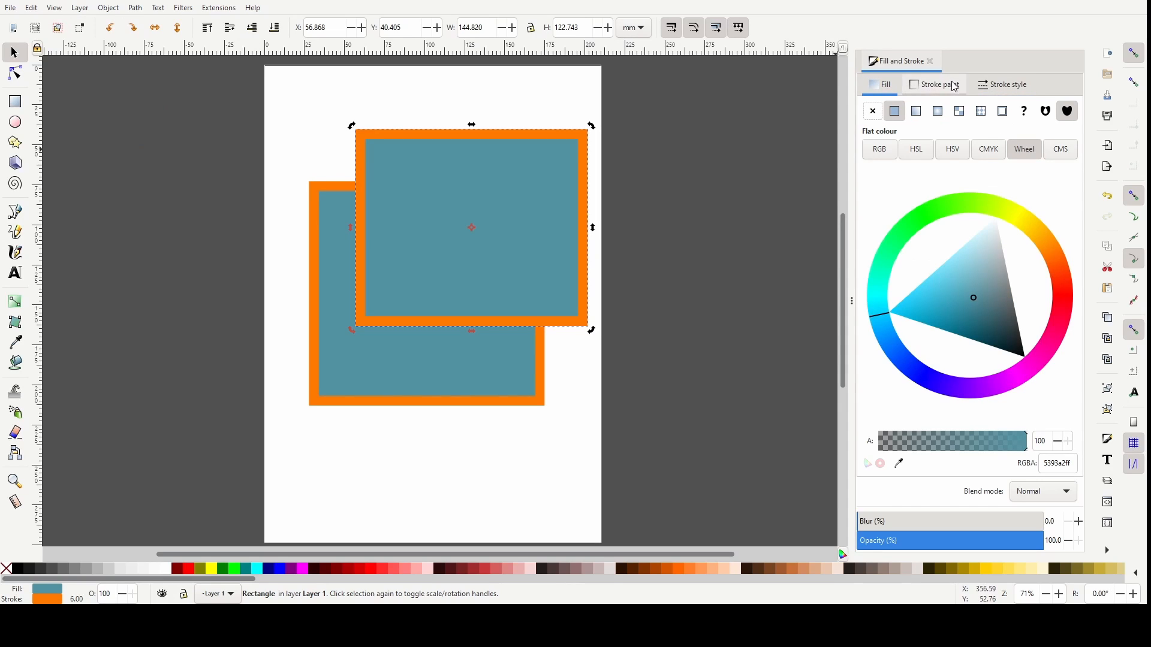
left_click(953, 86)
left_click(872, 88)
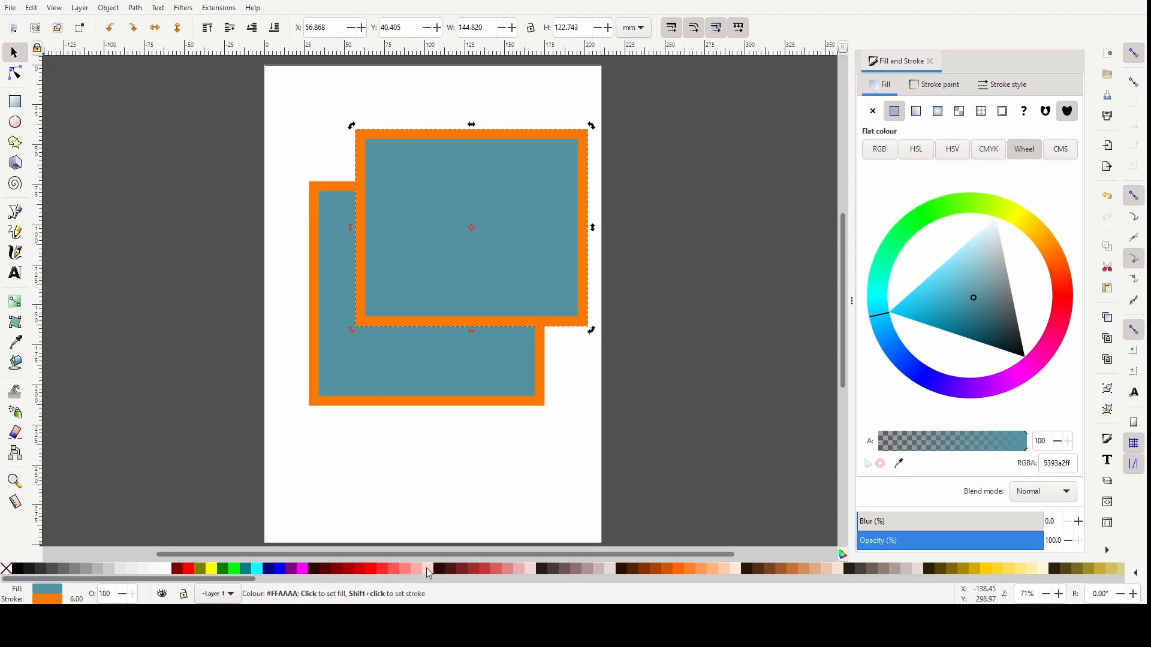
left_click(566, 568)
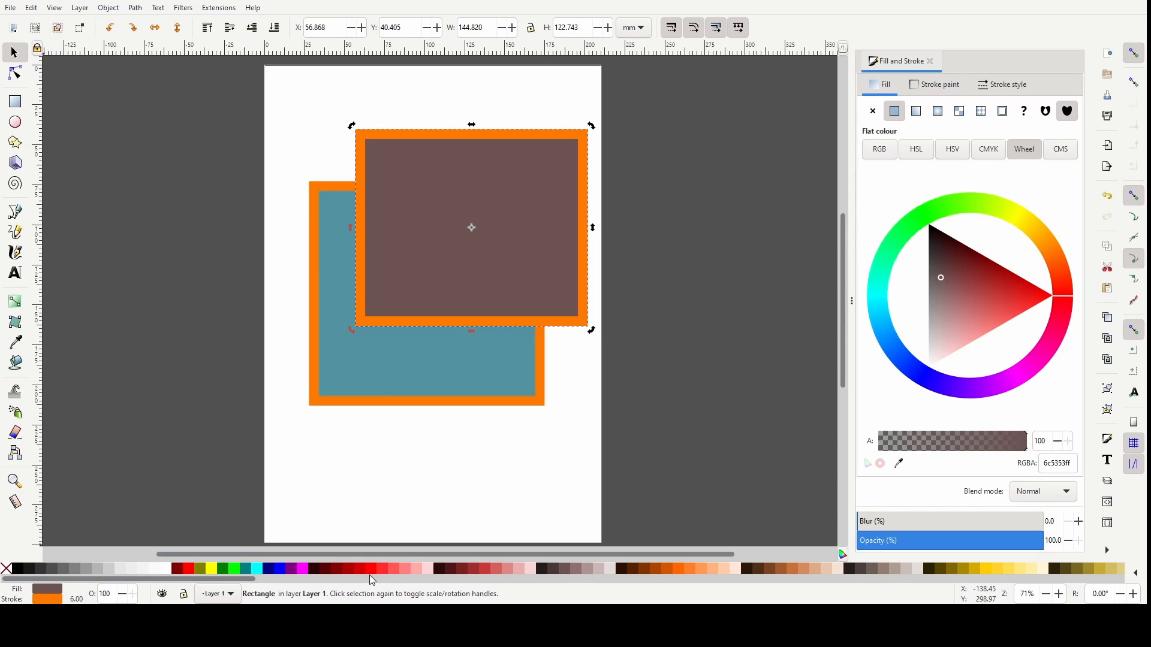
Try several palette colours on the second rectangle's stroke, including navy blue, bright red and dark red
left_click(269, 572, "shift")
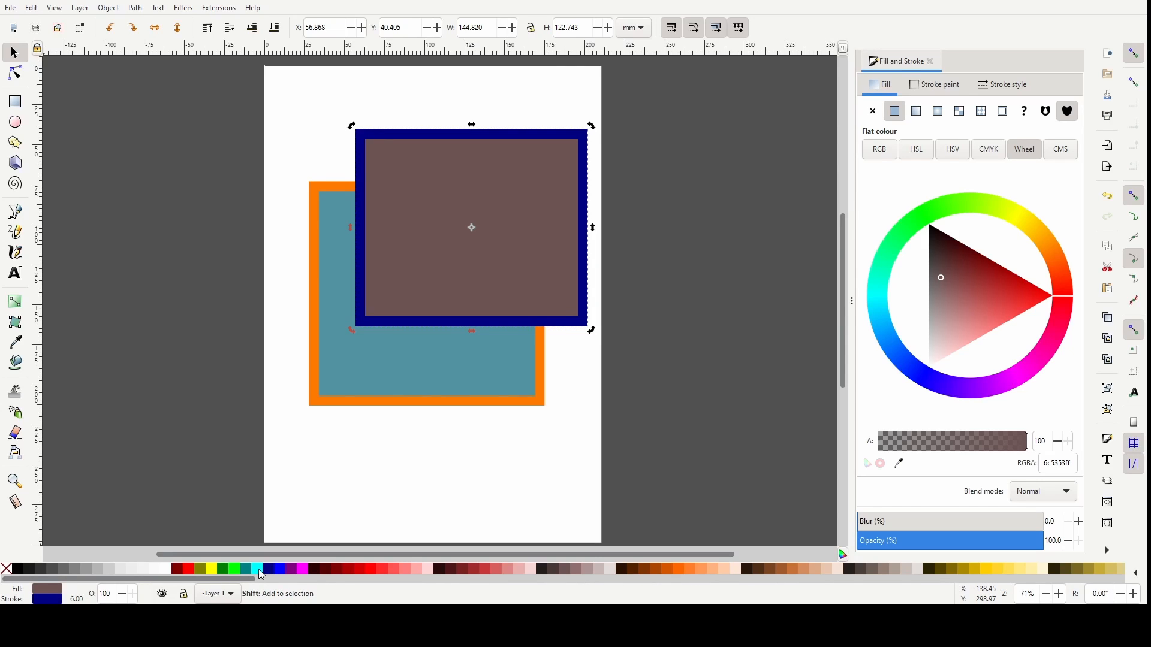
left_click(290, 572, "shift")
left_click(315, 570, "shift")
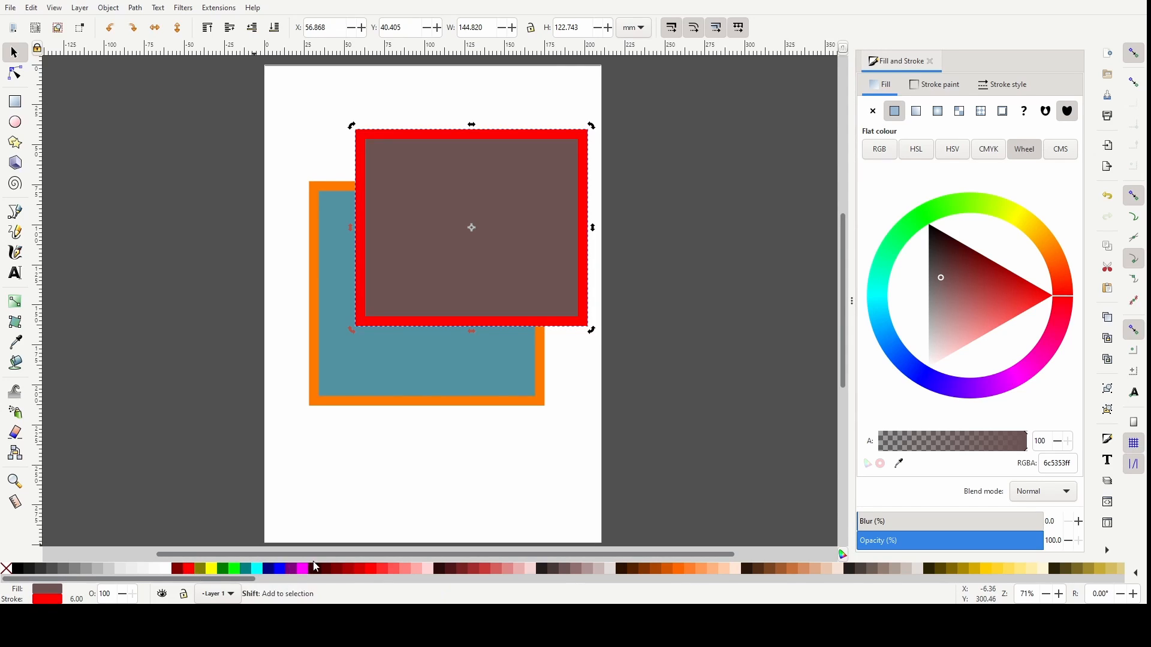
left_click(336, 573, "shift")
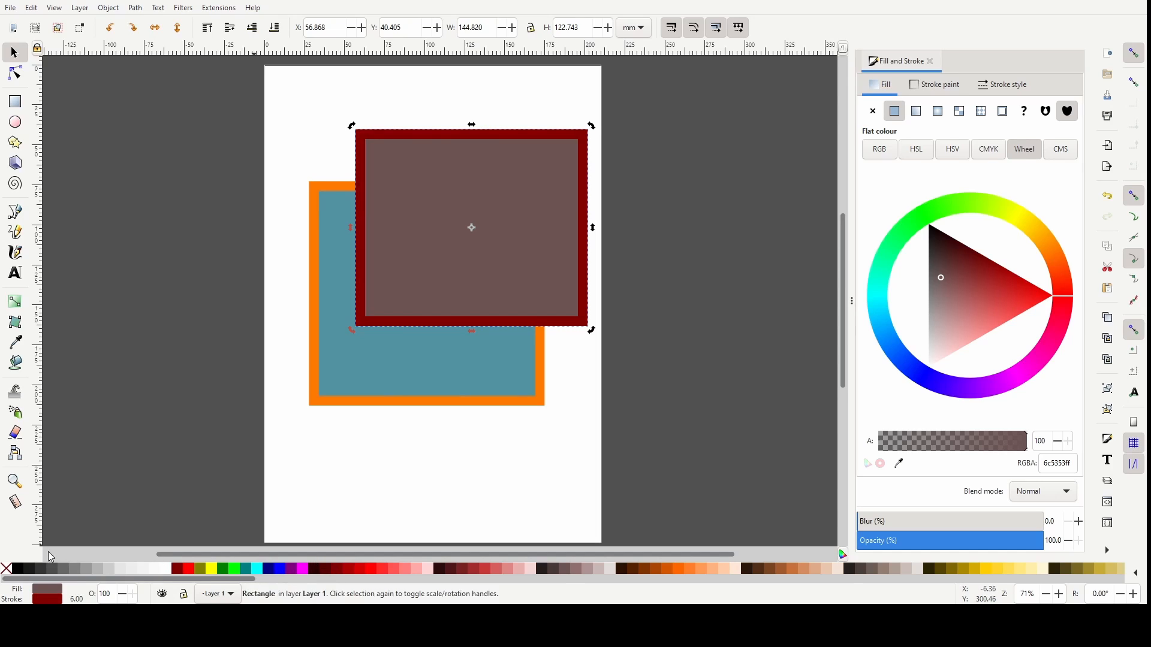
Remove the second rectangle's stroke and replace its fill with dark grey (333333ff) from the palette
left_click(7, 571)
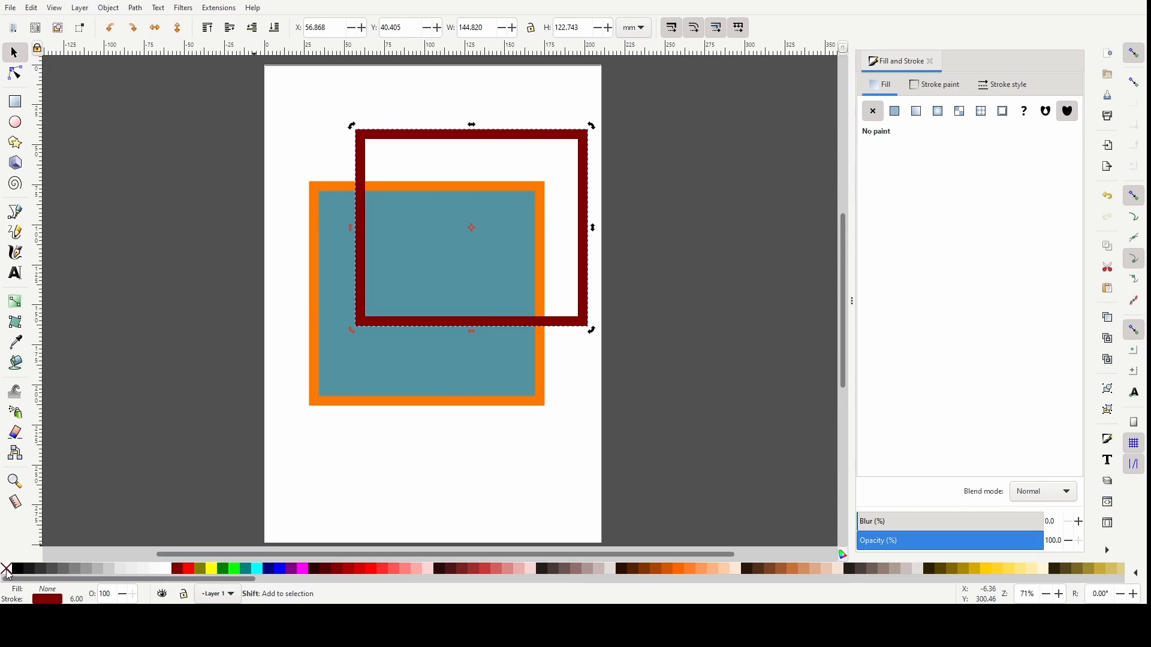
left_click(6, 573, "shift")
left_click(42, 569)
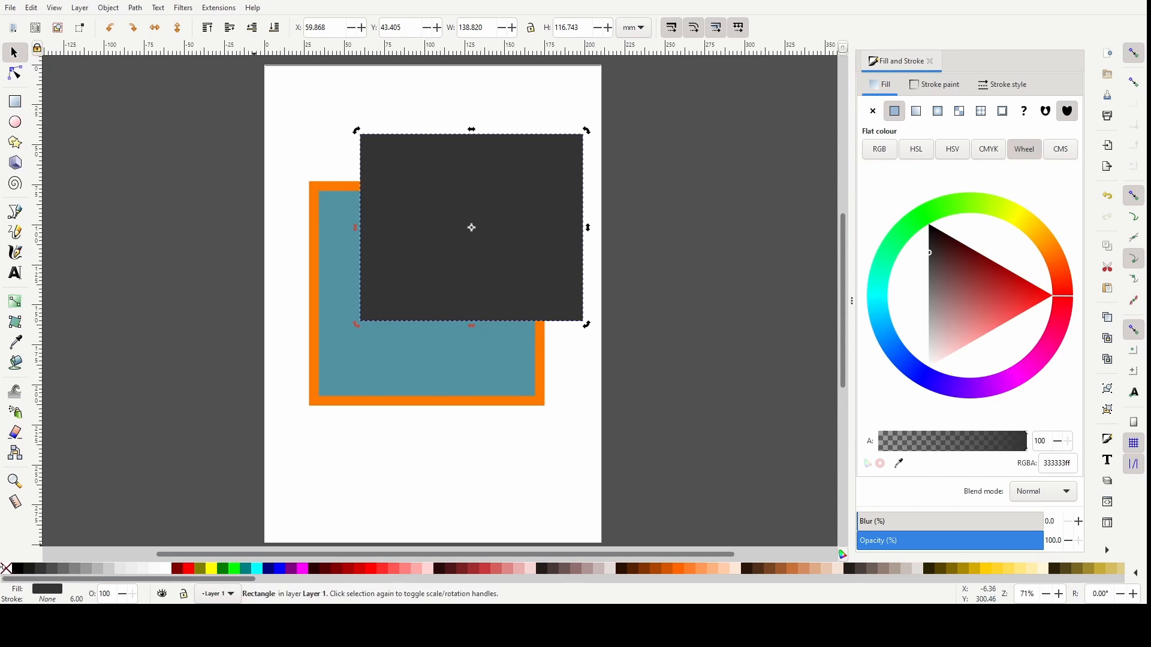
Give the second, dark grey rectangle a black stroke with no fill and delete it from the page
left_click(12, 571, "shift")
left_click(7, 572)
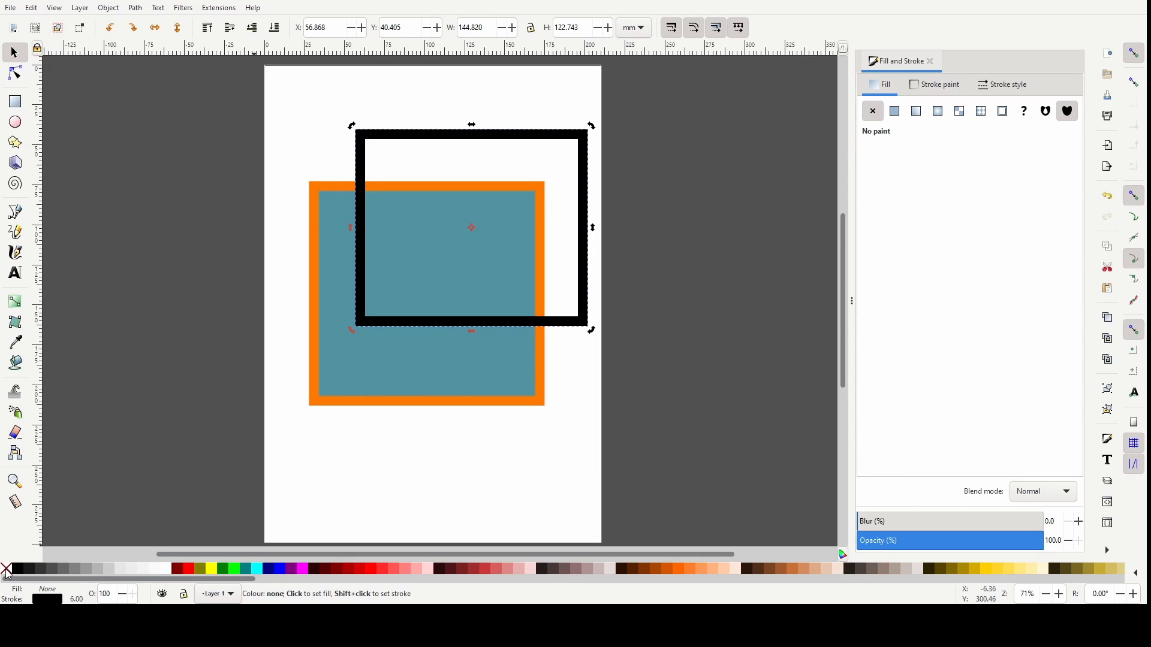
left_click_drag(463, 127, 376, 245)
key("Delete")
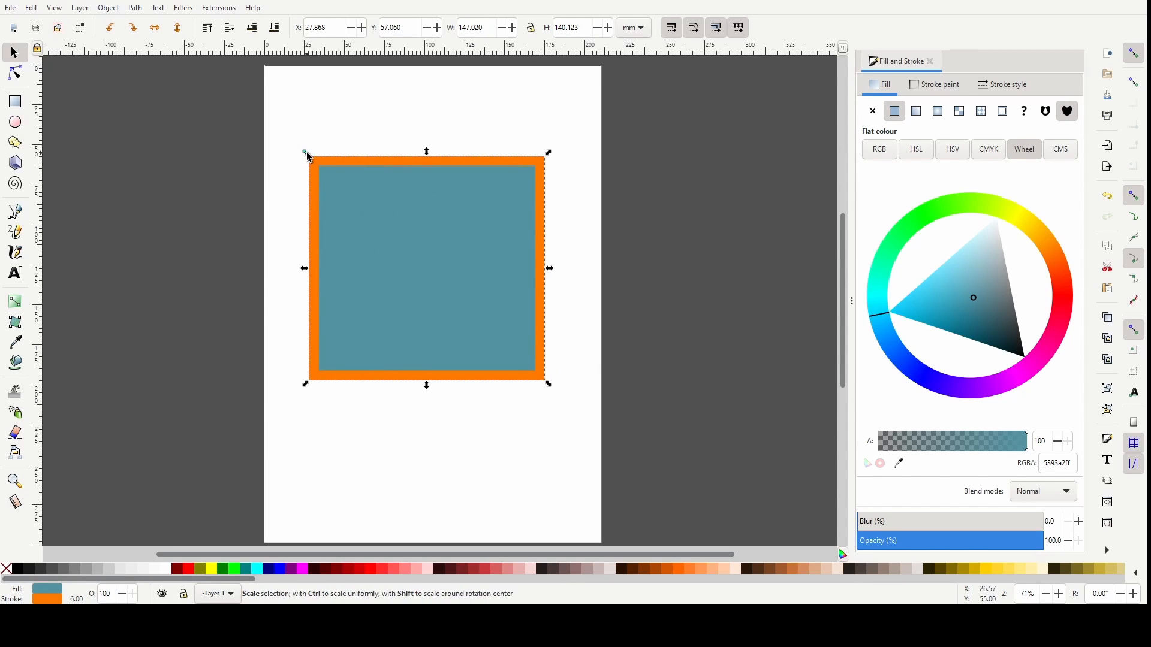
Scale the blue rectangle down to about 56 by 37 mm and draw an ellipse below it
left_click_drag(547, 387, 398, 214)
key("e")
mouse_move(334, 288)
left_mouse_down()
mouse_move(484, 411)
mouse_move(515, 453)
mouse_move(390, 362)
mouse_move(537, 400)
mouse_move(484, 382)
mouse_move(490, 423)
mouse_move(359, 325)
mouse_move(621, 520)
mouse_move(429, 367)
mouse_move(600, 475)
mouse_move(482, 408)
mouse_move(513, 468)
mouse_move(460, 431)
mouse_move(497, 455)
mouse_move(363, 316)
mouse_move(539, 475)
mouse_move(419, 375)
mouse_move(497, 444)
left_mouse_up()
Draw two overlapping eight-cornered stars with a spoke ratio of 0.500 beside the ellipse
left_click(15, 144)
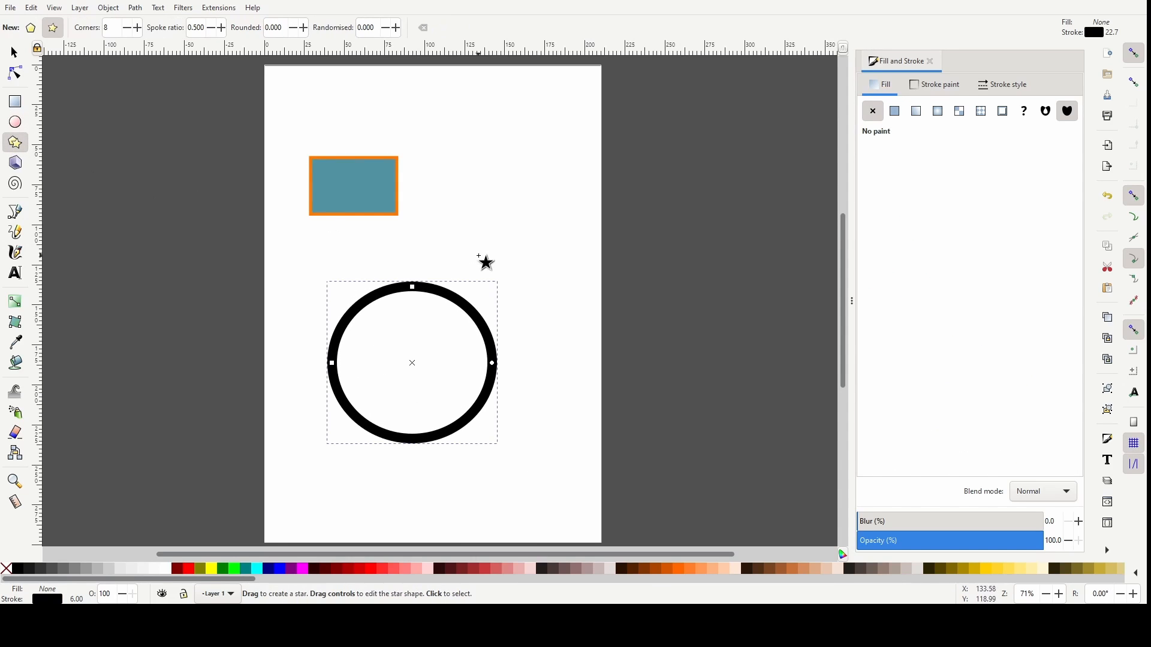
left_click_drag(506, 233, 615, 344)
left_click_drag(552, 387, 627, 462)
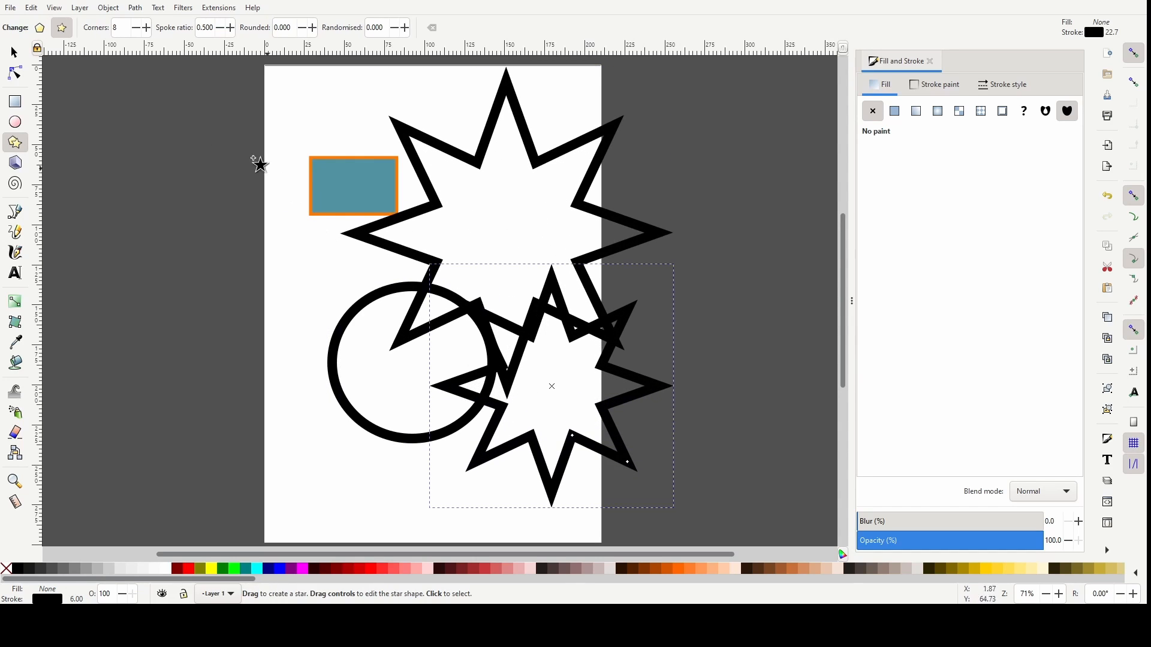
Delete both eight-cornered stars and the ellipse, keeping the blue rectangle
left_click(15, 53)
left_click(552, 160)
key("Delete")
left_click(610, 384)
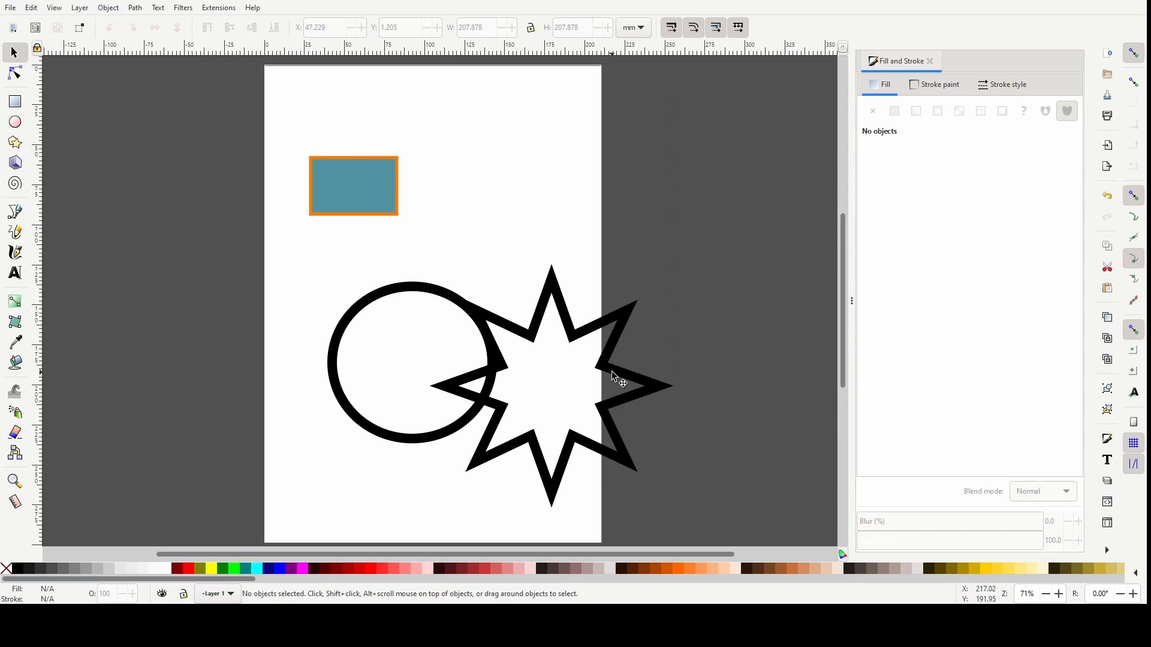
key("Delete")
left_click(492, 356)
key("Delete")
Resize the blue rectangle to about 104 by 96 mm and position it near the middle of the page
left_click(369, 177)
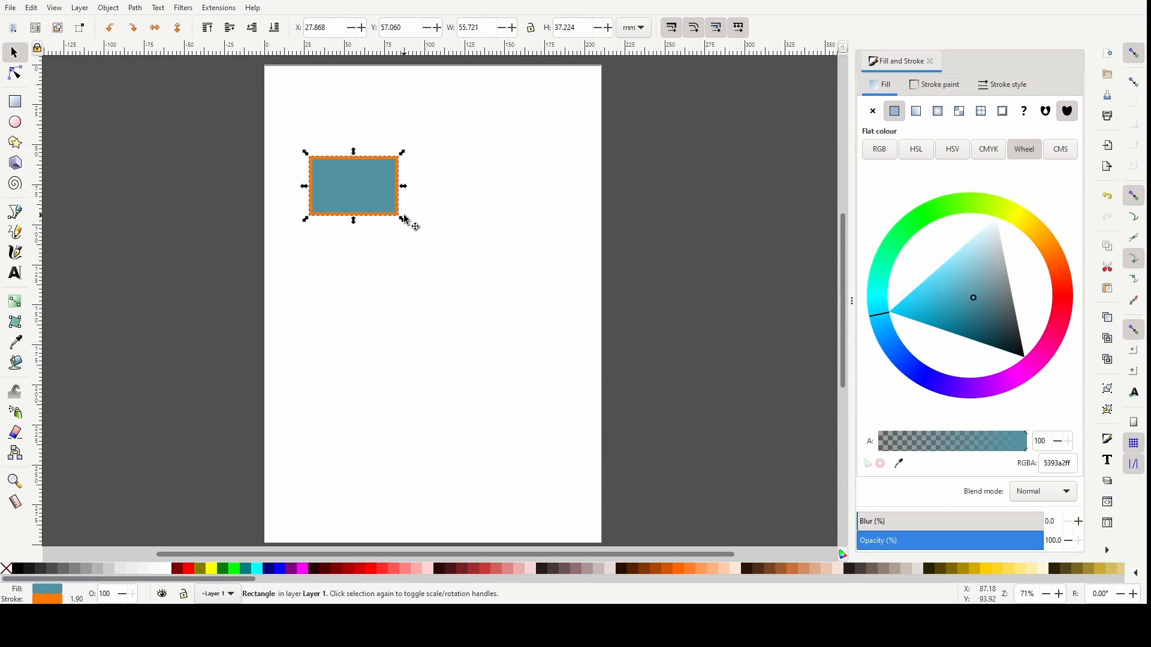
left_click_drag(406, 223, 521, 317)
left_click_drag(439, 232, 469, 286)
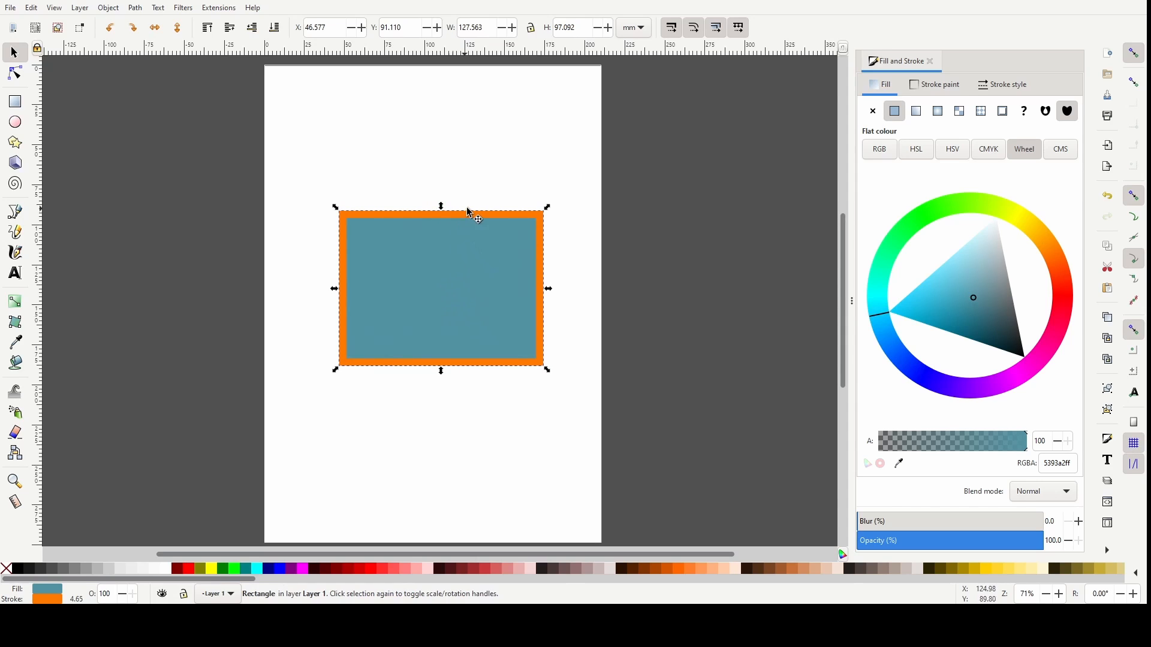
left_click_drag(547, 207, 510, 270)
left_click_drag(429, 266, 477, 216)
Skew the rectangle into a parallelogram about 178 mm wide and rotate it about a rotation centre moved off the page's lower-left side
left_click(463, 278)
left_click_drag(565, 213, 515, 249)
left_click_drag(423, 291, 372, 392)
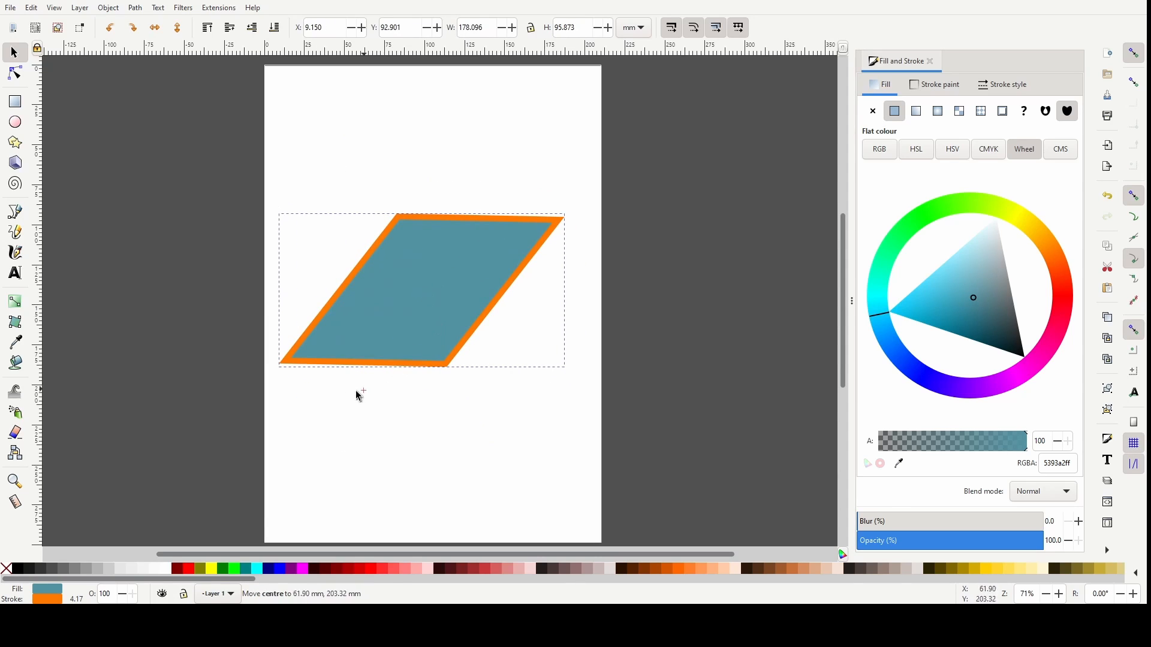
left_click_drag(250, 418, 201, 419)
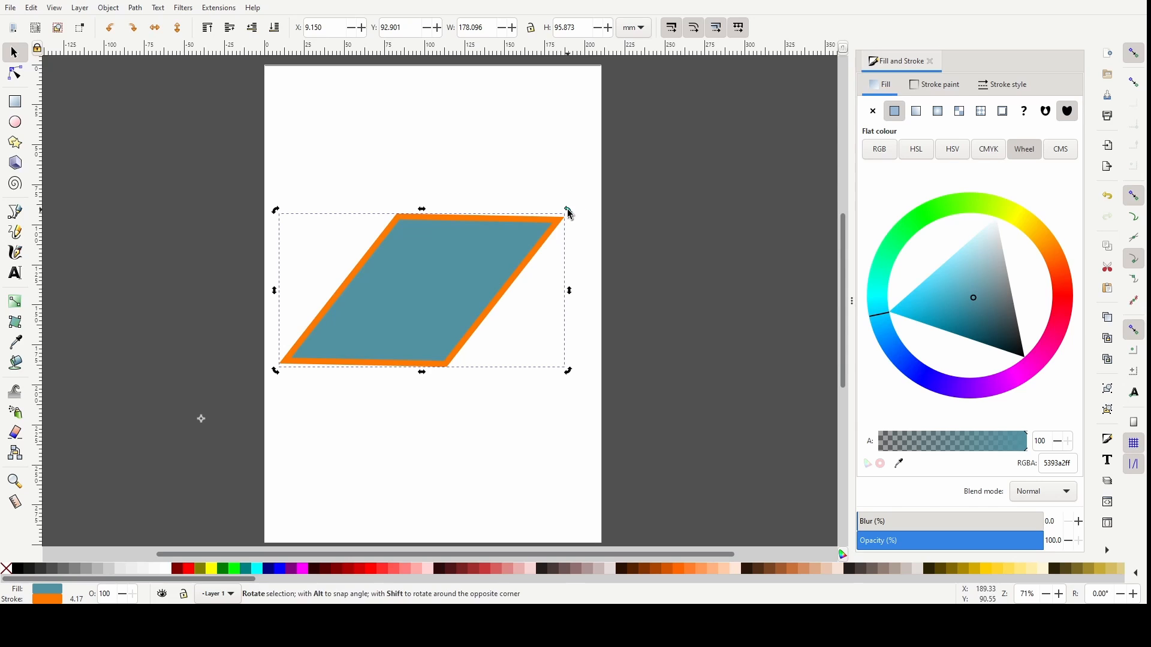
left_click_drag(570, 211, 589, 168)
Undo the rotation, the rotation-centre moves and the skew of the rectangle
key("ctrl")
key("ctrl+z")
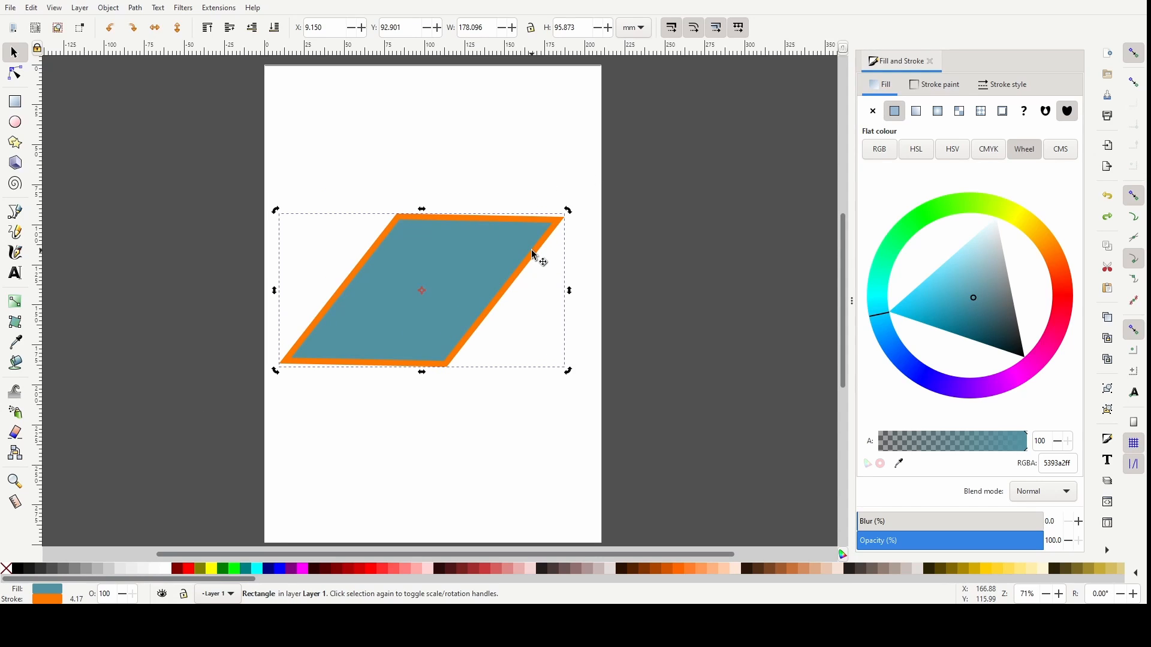
key("ctrl+z")
key("ctrl+z")
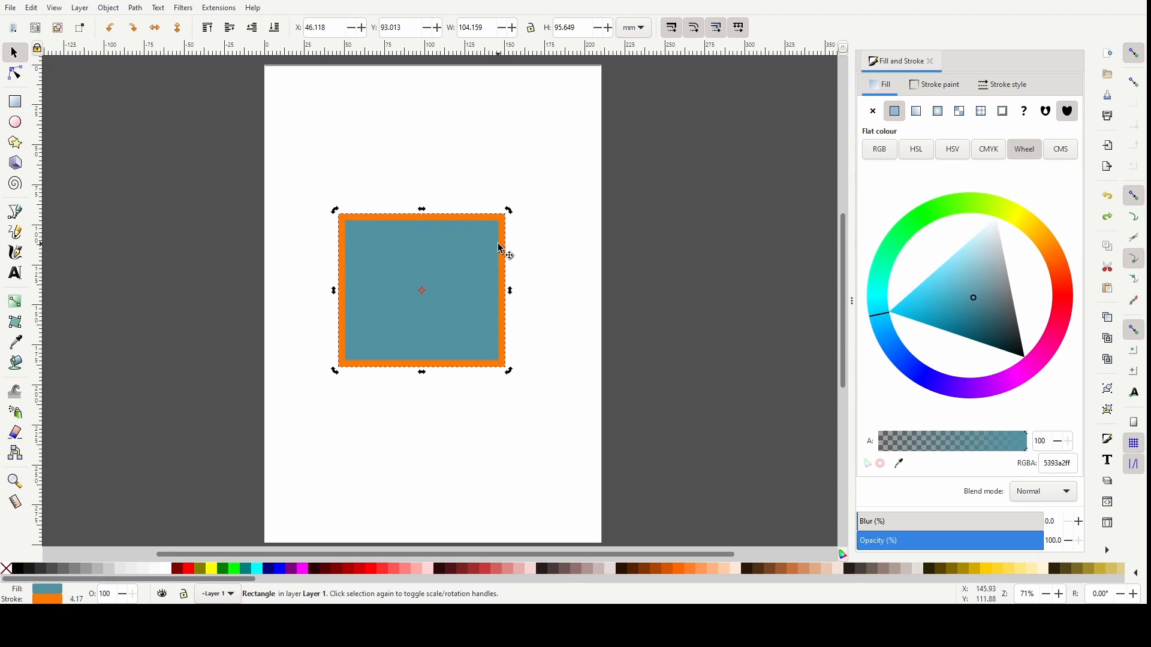
Move the rectangle slightly up and to the right on the page and round its corners
left_click_drag(457, 256, 538, 193)
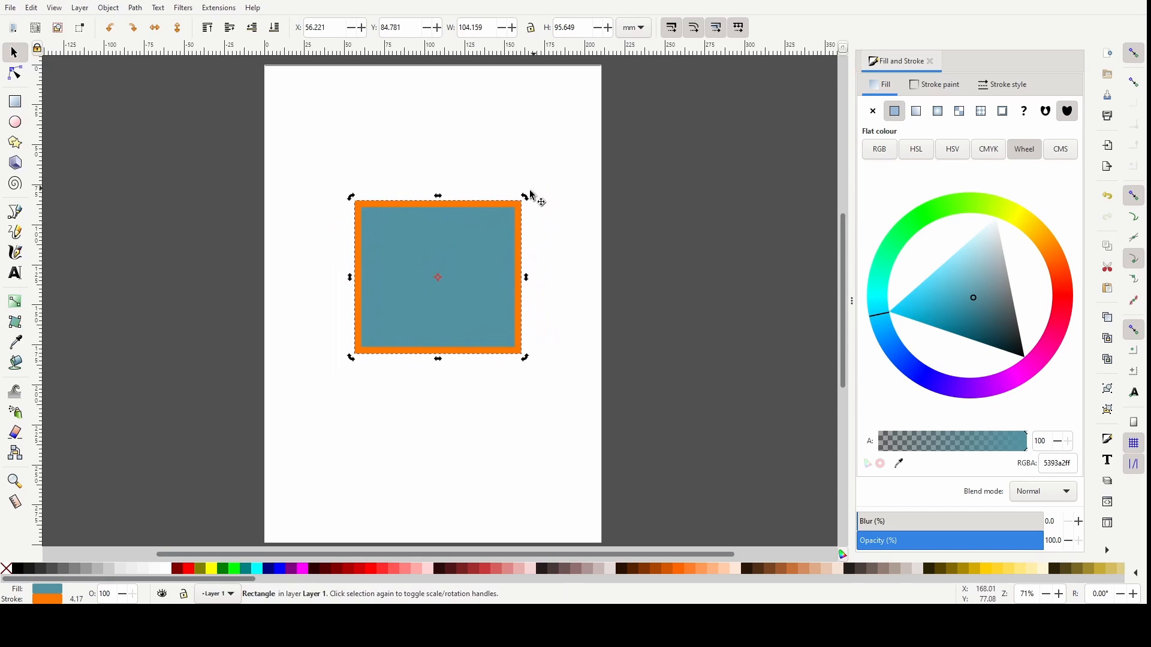
key("r")
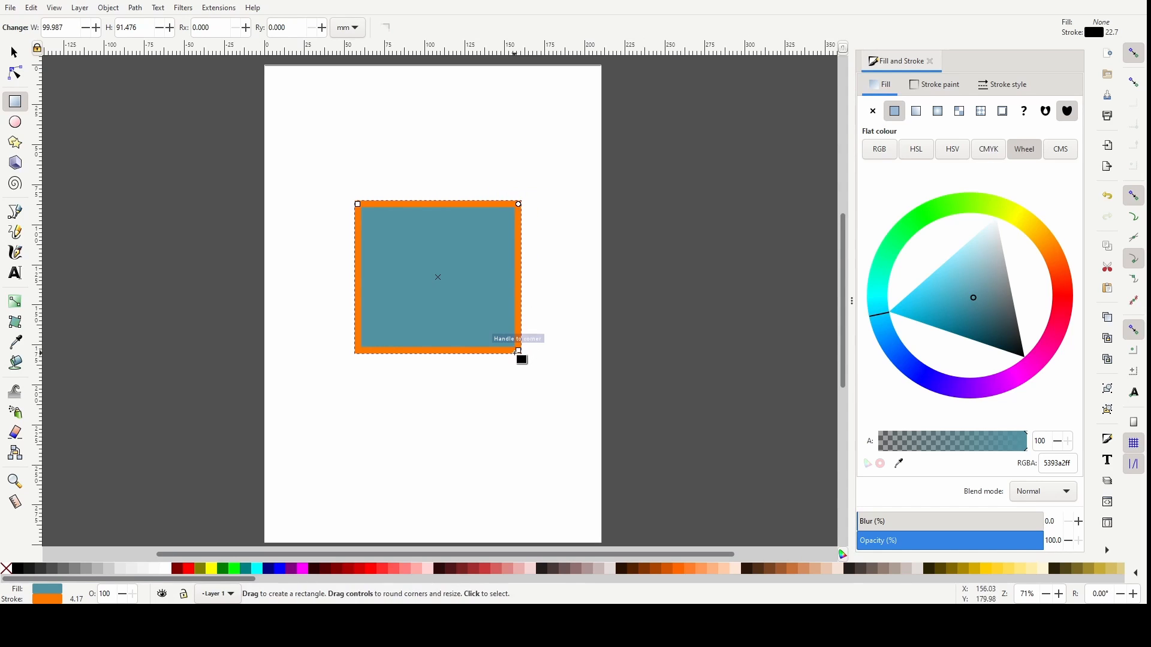
left_click_drag(519, 209, 534, 246)
Skew the rounded rectangle horizontally to about 138 mm wide, rotate it clockwise and reposition it
key("s")
left_click(419, 294)
left_click_drag(439, 198, 403, 204)
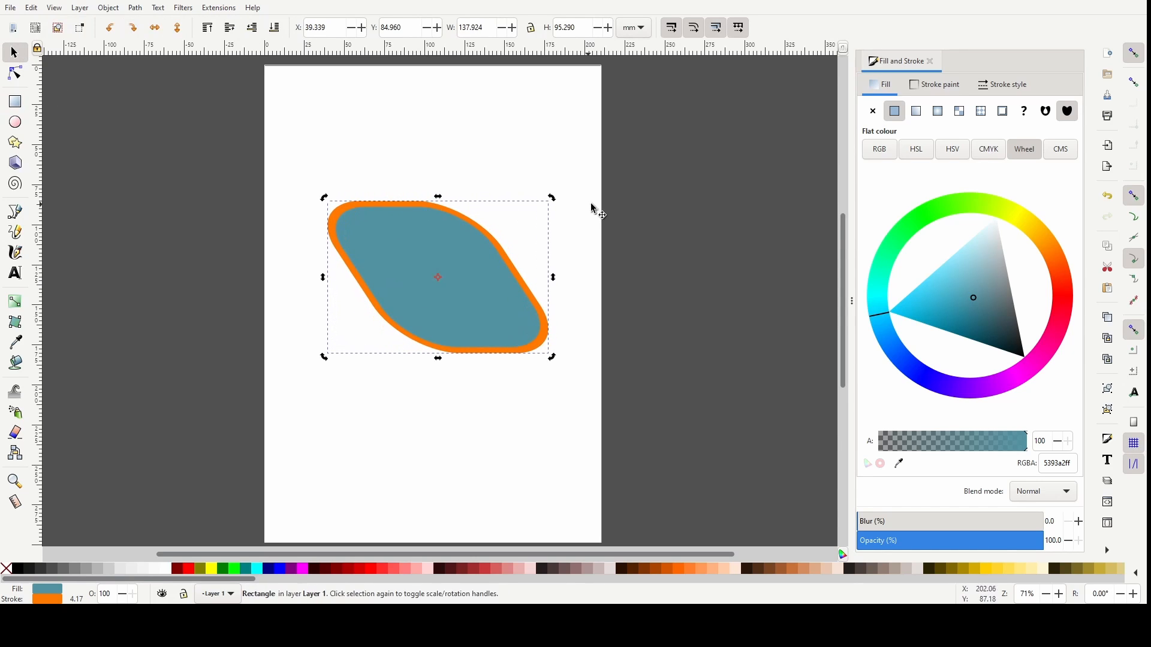
left_click_drag(552, 196, 571, 235)
left_click(584, 347)
left_click_drag(475, 346, 399, 265)
Move the skewed rounded rectangle up the page and delete it
key("r")
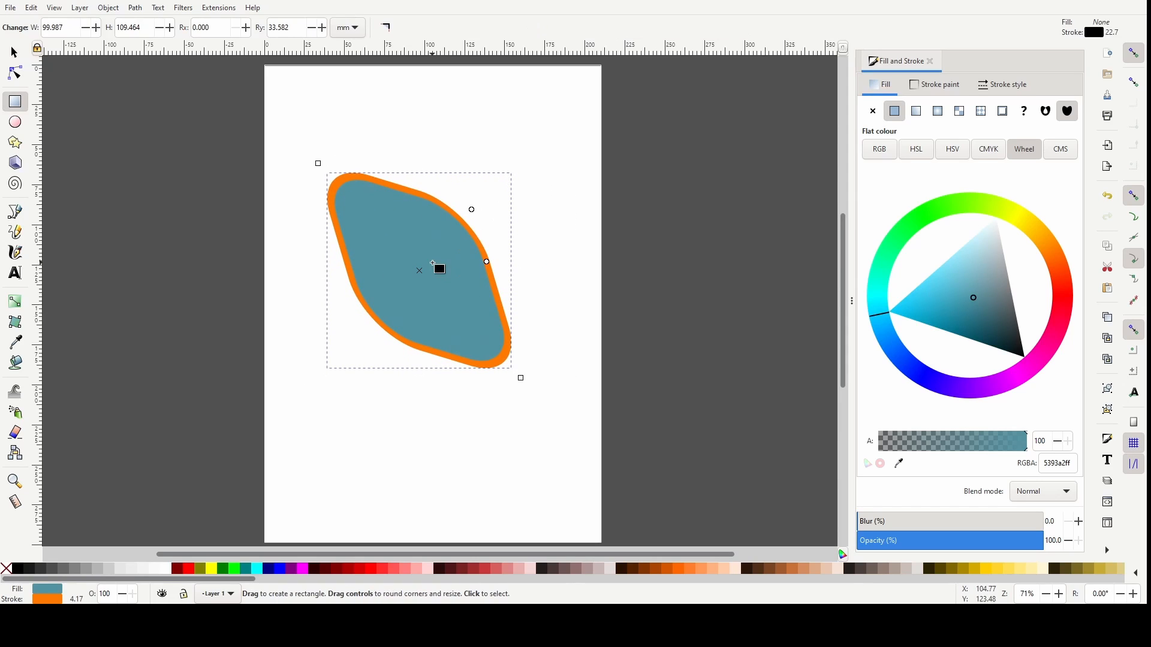
key("s")
left_click_drag(401, 218, 459, 190)
key("Delete")
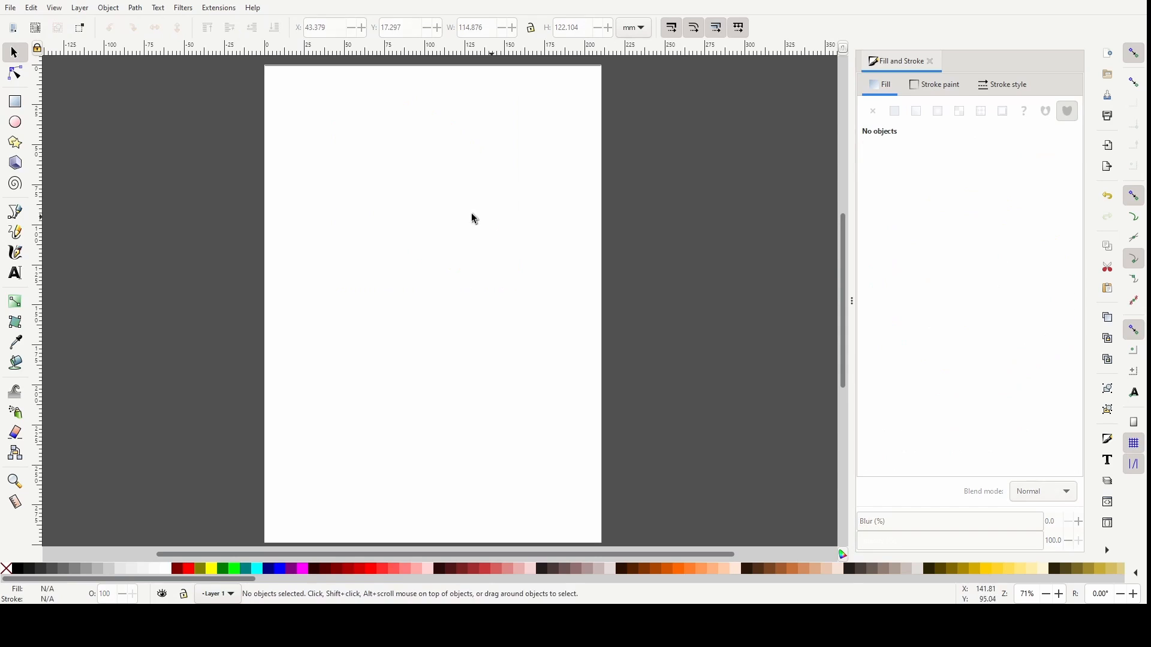
Draw an ellipse about 128 by 114 mm in the upper half of the page
left_click(15, 122)
mouse_move(332, 173)
left_mouse_down()
mouse_move(510, 307)
mouse_move(544, 359)
mouse_move(504, 324)
mouse_move(509, 368)
mouse_move(528, 349)
left_mouse_up()
left_click(19, 59)
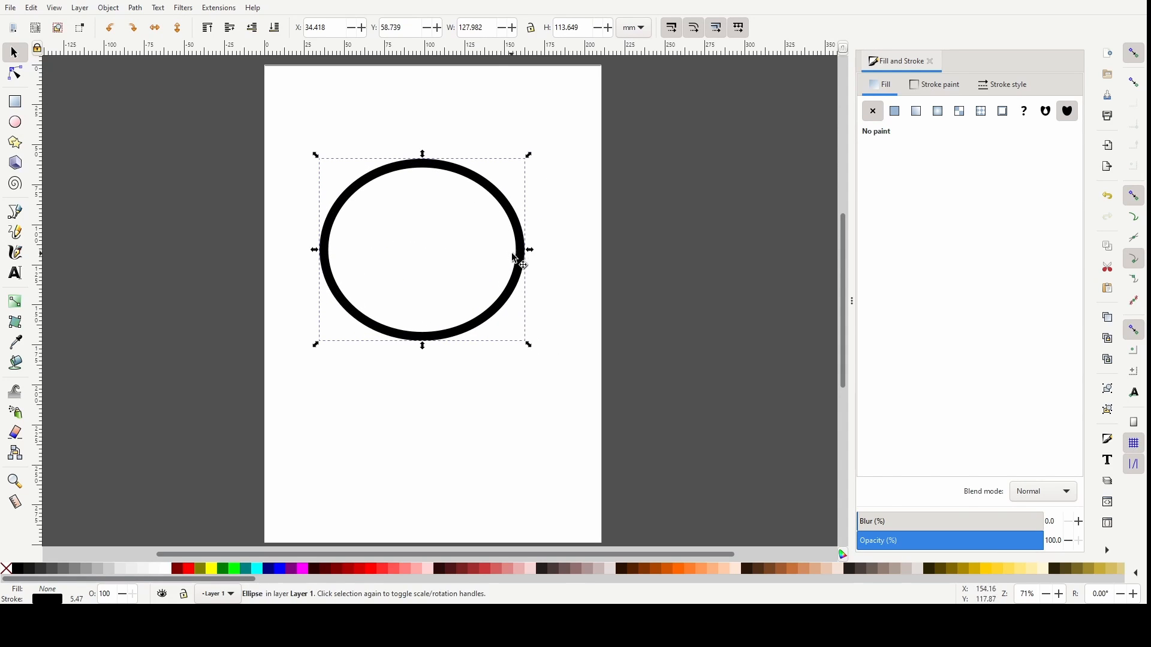
Skew the ellipse and cut it into a slice with an end angle of about 294 degrees
left_click_drag(423, 154, 418, 337)
key("e")
left_click_drag(520, 250, 497, 144)
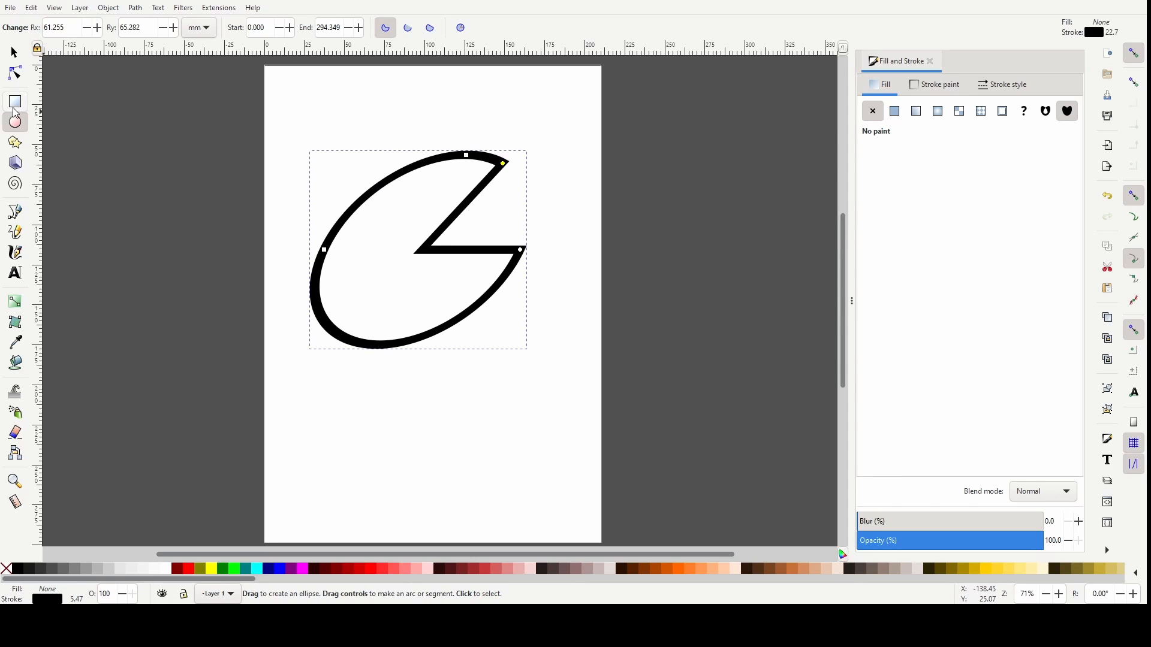
Delete the skewed slice from the page
left_click(15, 55)
left_click(15, 142)
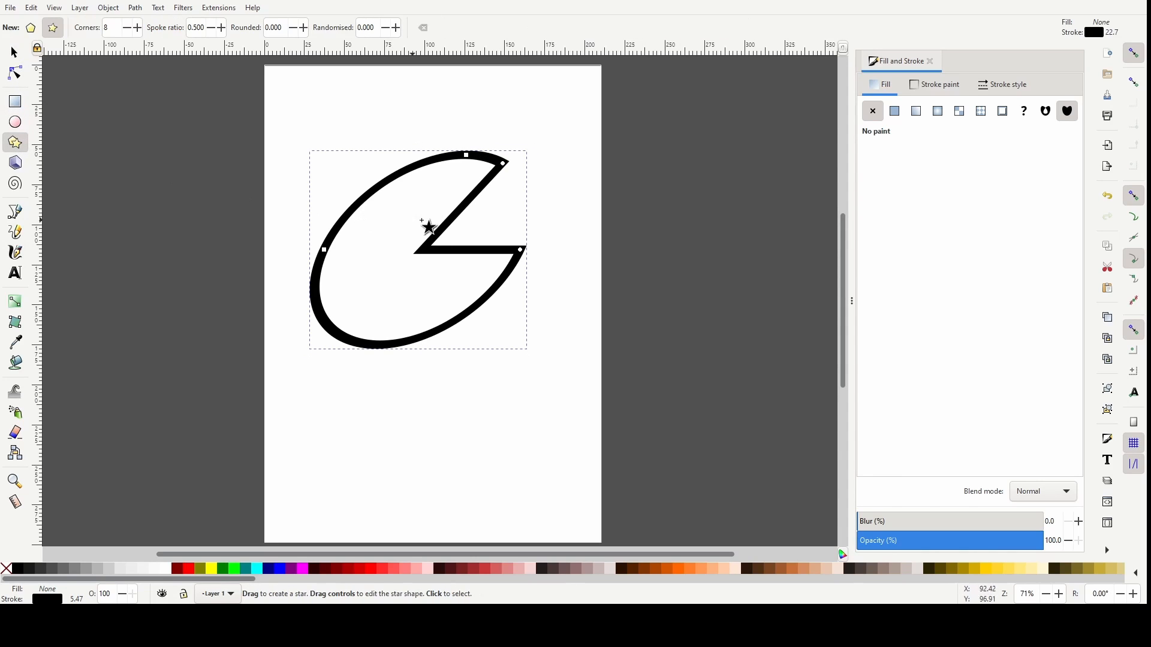
left_click(15, 53)
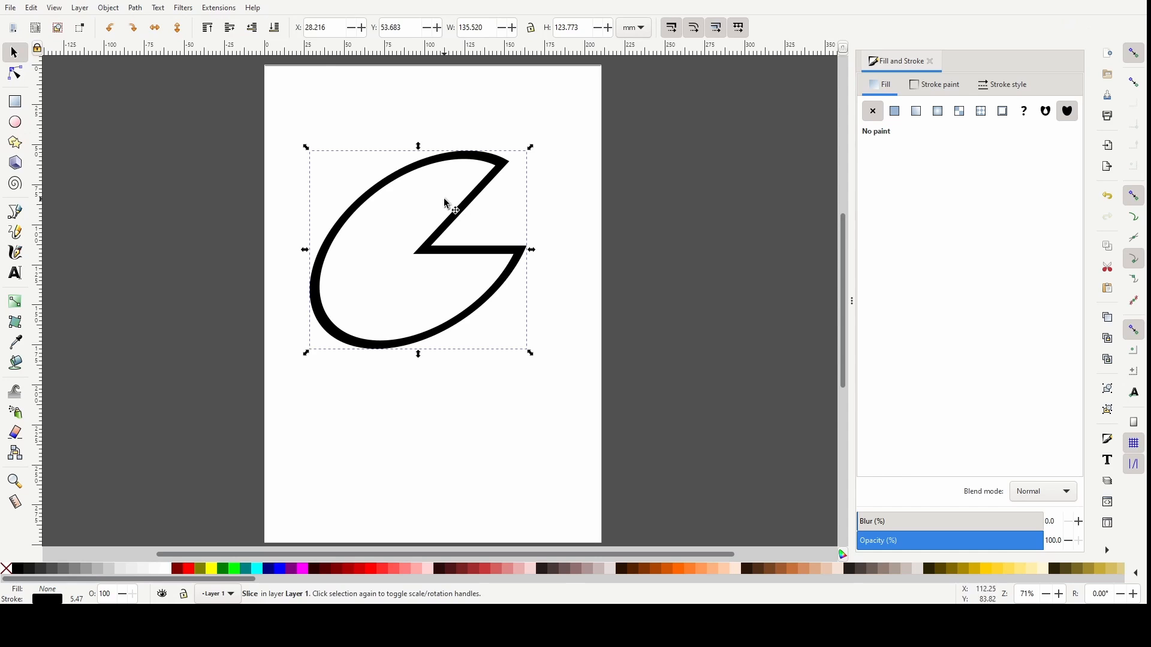
key("Delete")
Draw an eight-cornered star about 130 mm across and move it near the centre of the page
left_click(21, 151)
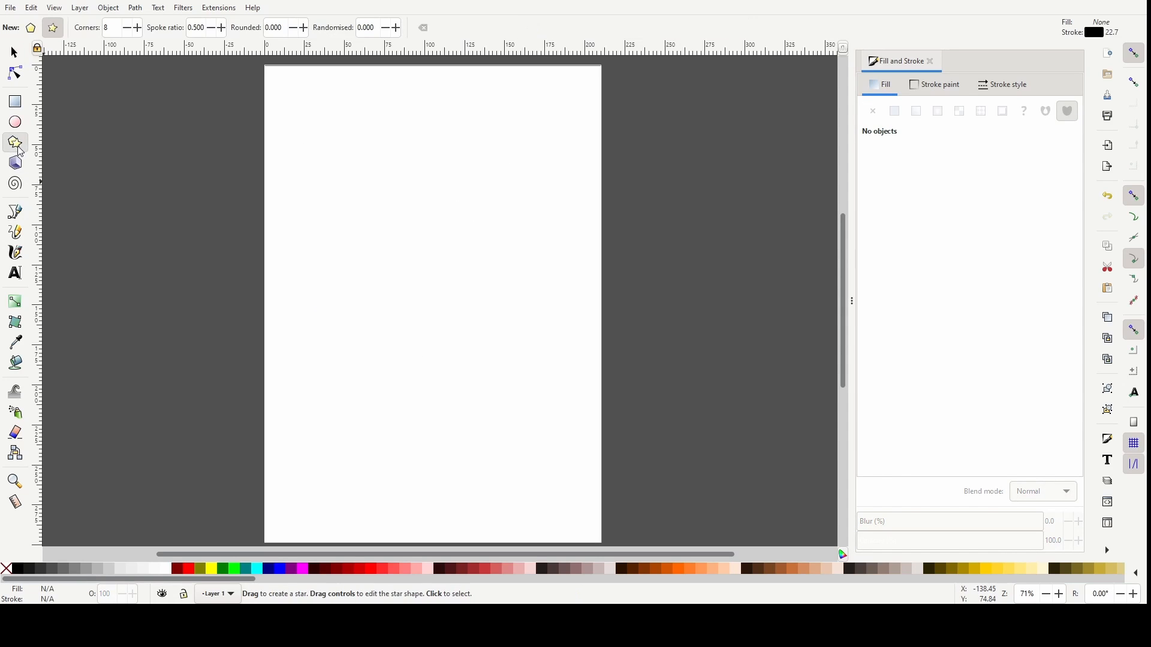
mouse_move(329, 144)
left_mouse_down()
mouse_move(430, 246)
mouse_move(342, 210)
mouse_move(273, 215)
left_mouse_up()
key("s")
left_click_drag(377, 166, 491, 309)
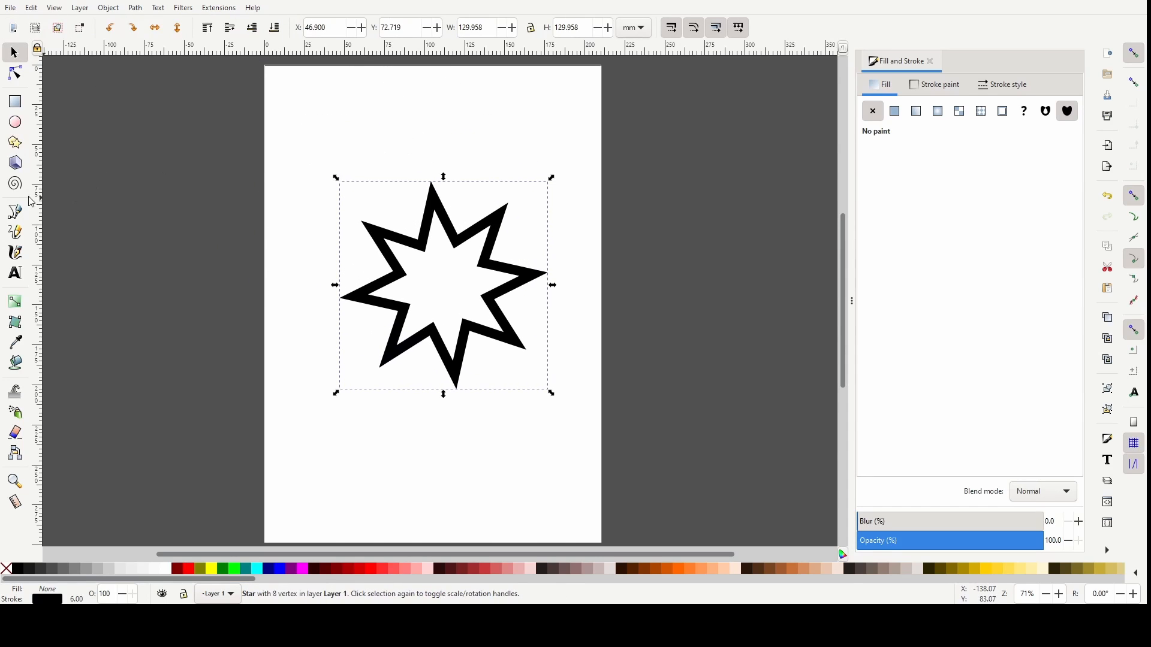
Set the eight-cornered star's number of corners to 3
left_click(15, 143)
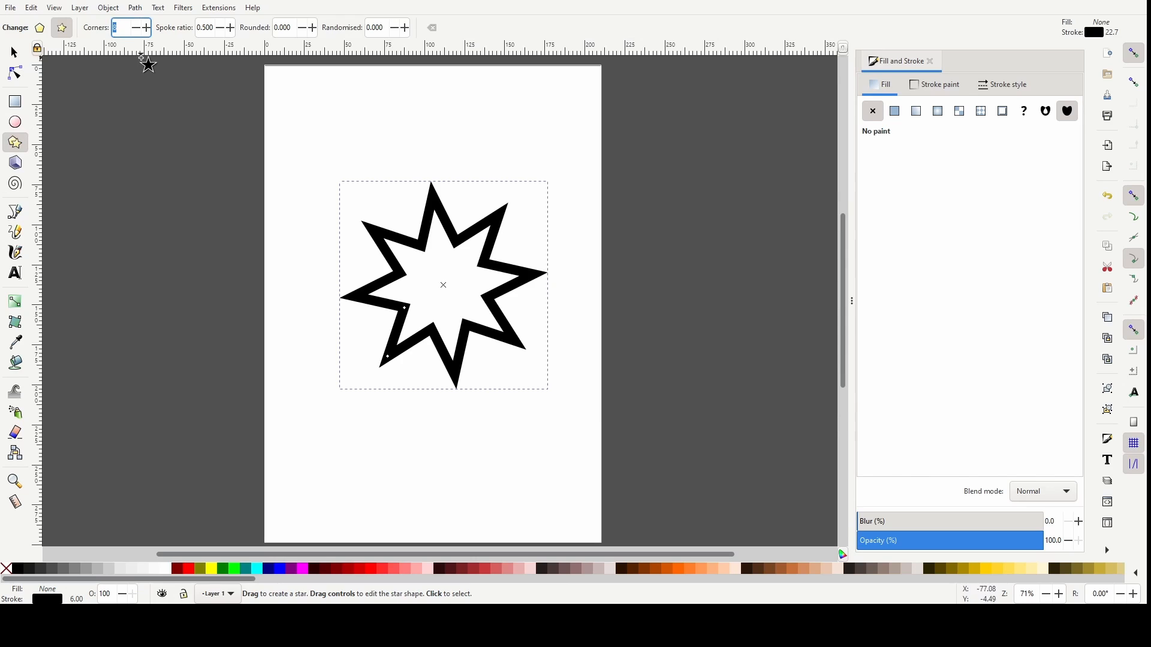
type("3")
key("Return")
Draw another triangle and two five-cornered stars overlapping the page's left edge
left_click_drag(283, 118, 329, 390)
key("Return")
left_click_drag(170, 155, 258, 260)
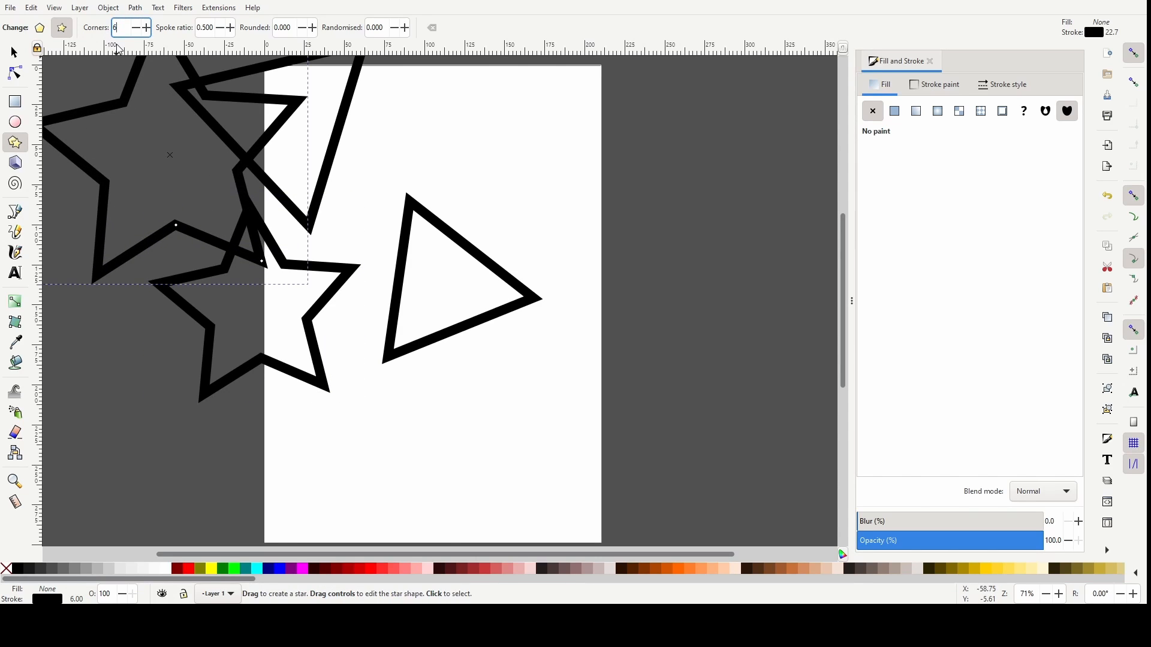
Set the number of corners to 6 and draw a six-cornered star about 157 by 170 mm over the page's top edge
type("6")
key("Return")
left_click_drag(485, 154, 370, 189)
Delete both triangles and the two stars at the page's left edge, keeping only the newest six-cornered star
left_click(15, 60)
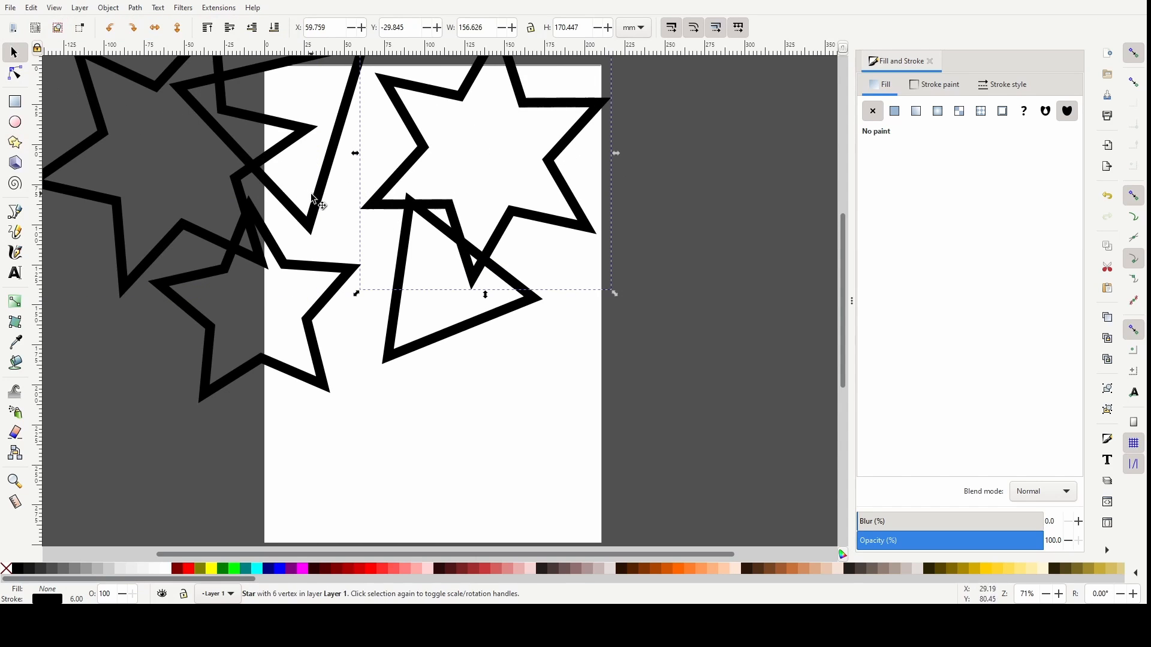
left_click(255, 175)
key("Delete")
left_click(255, 175)
key("Delete")
left_click(286, 263)
key("Delete")
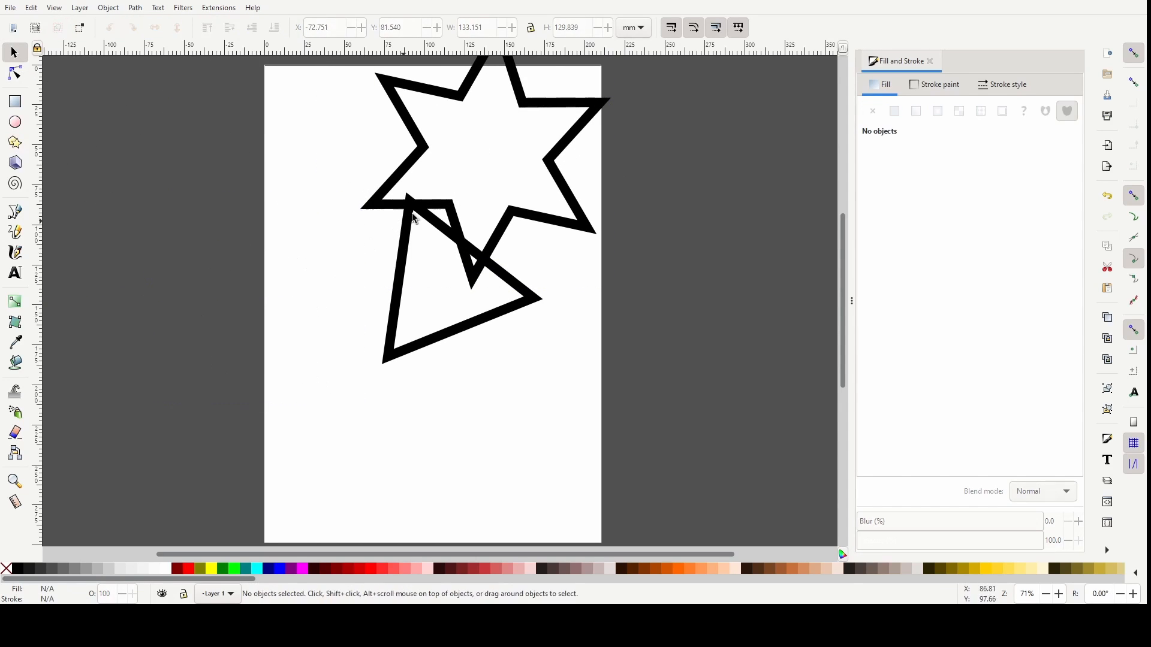
left_click(410, 246)
key("Delete")
Move the six-cornered star to the page's centre and pull its inner corners inward with a slight twist
left_click_drag(429, 204, 391, 331)
key("asterisk")
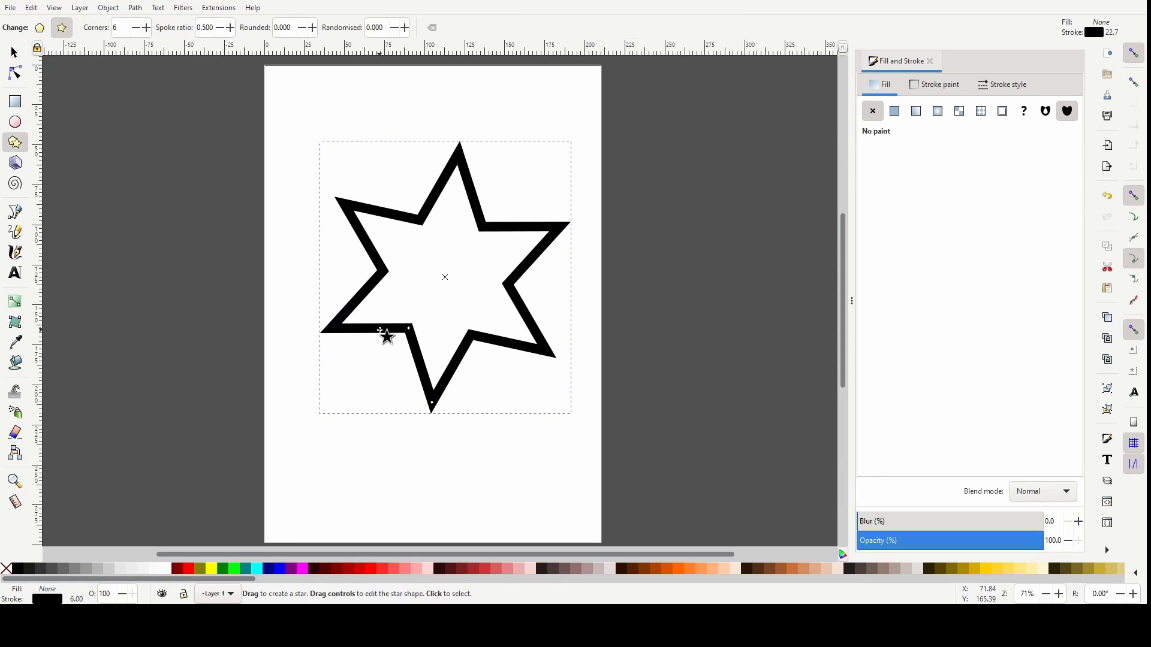
mouse_move(410, 329)
left_mouse_down()
mouse_move(432, 304)
mouse_move(365, 393)
mouse_move(423, 325)
left_mouse_up()
left_click(17, 58)
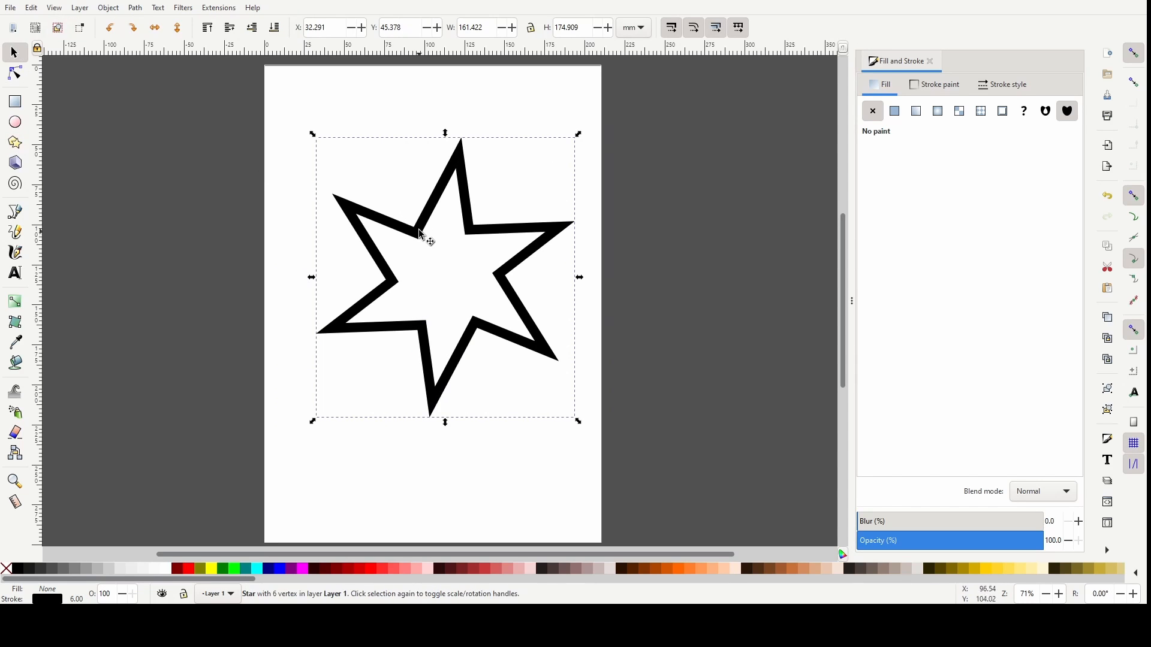
Delete the twisted six-cornered star from the page
left_click(442, 151)
mouse_move(447, 134)
left_mouse_down()
mouse_move(362, 144)
mouse_move(547, 149)
mouse_move(385, 145)
mouse_move(297, 160)
mouse_move(389, 184)
mouse_move(442, 215)
left_mouse_up()
key("Delete")
Draw a rounded rectangle about 100 by 59 mm near the page's top and an elliptical slice below it
key("r")
key("e")
left_click_drag(299, 250, 447, 372)
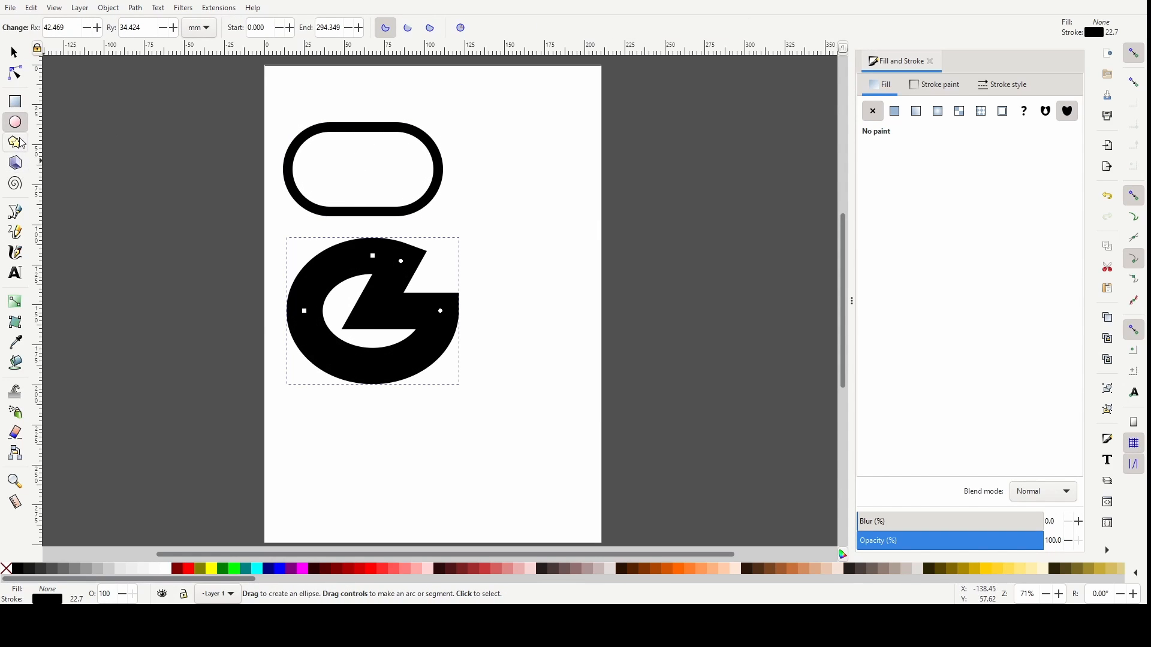
Draw a six-cornered star about 76 by 69 mm below the slice, near the bottom of the page
left_click(21, 143)
left_click_drag(336, 407, 387, 483)
left_click(14, 53)
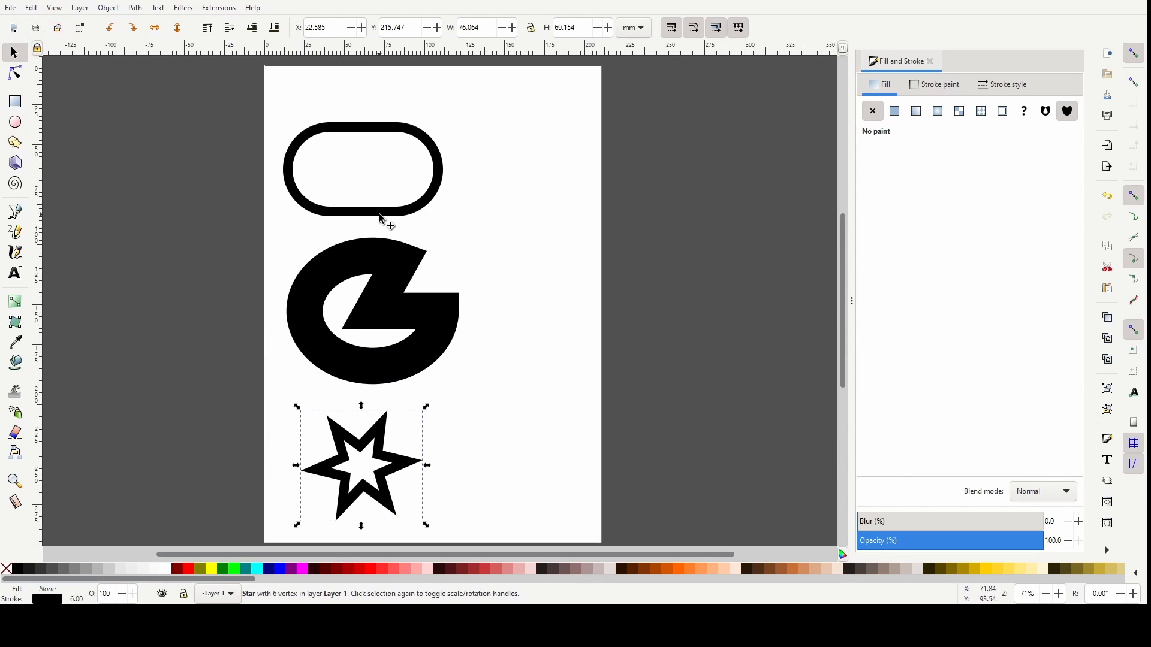
Delete the rounded rectangle, the elliptical slice and the six-cornered star, clearing the page
left_click(440, 204)
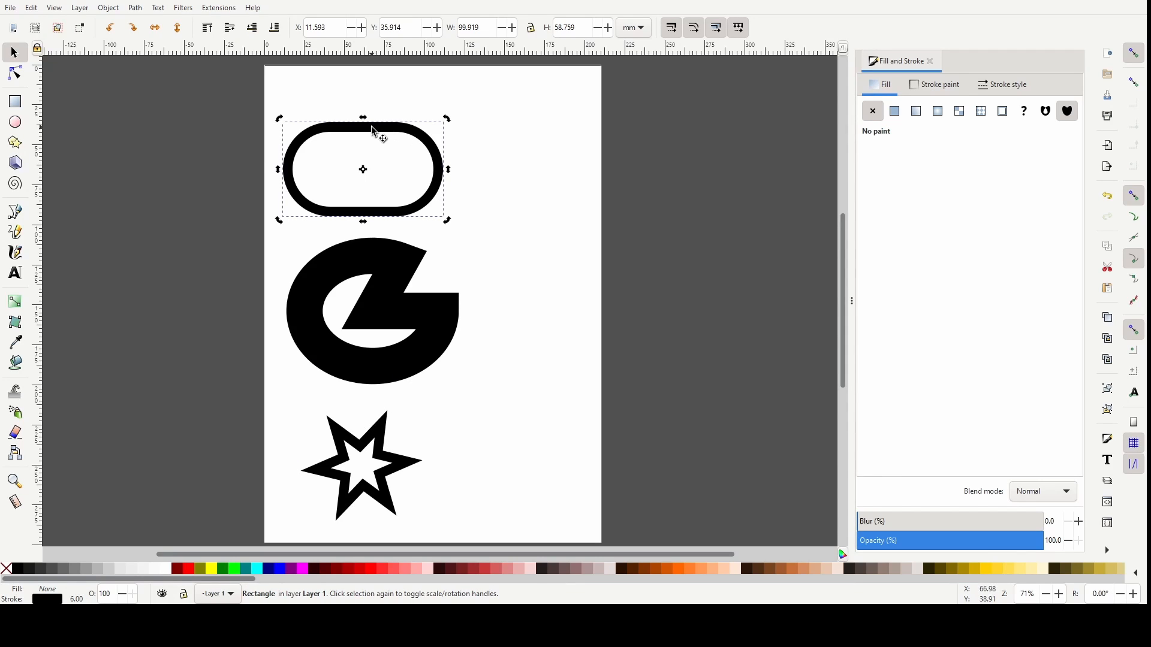
key("r")
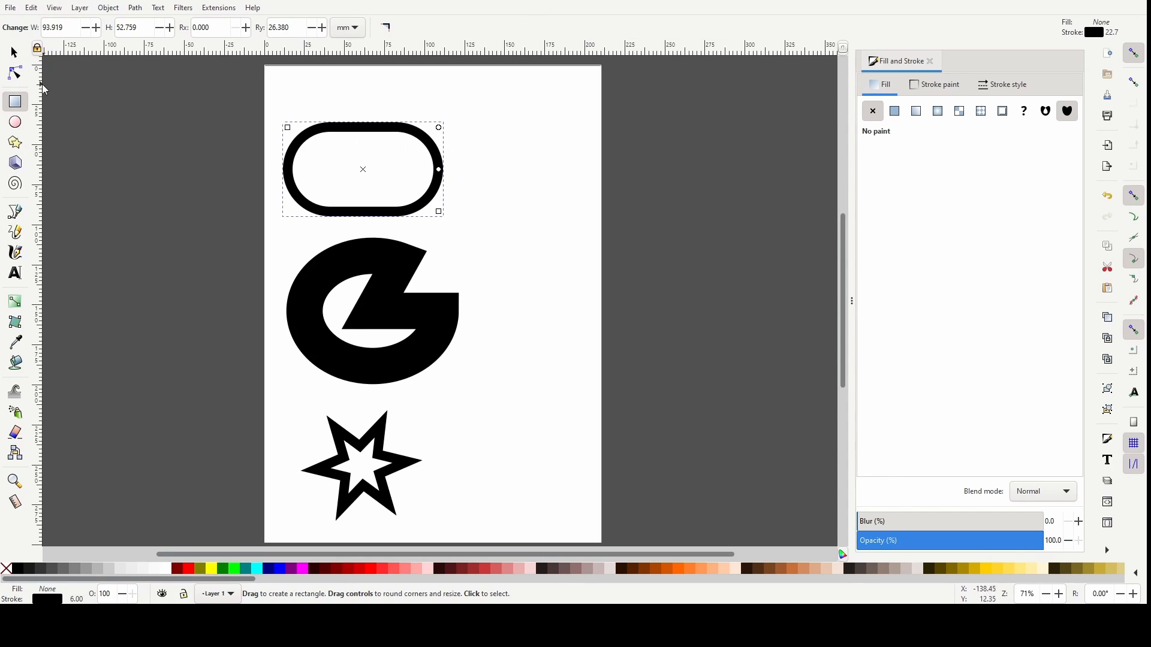
left_click(14, 54)
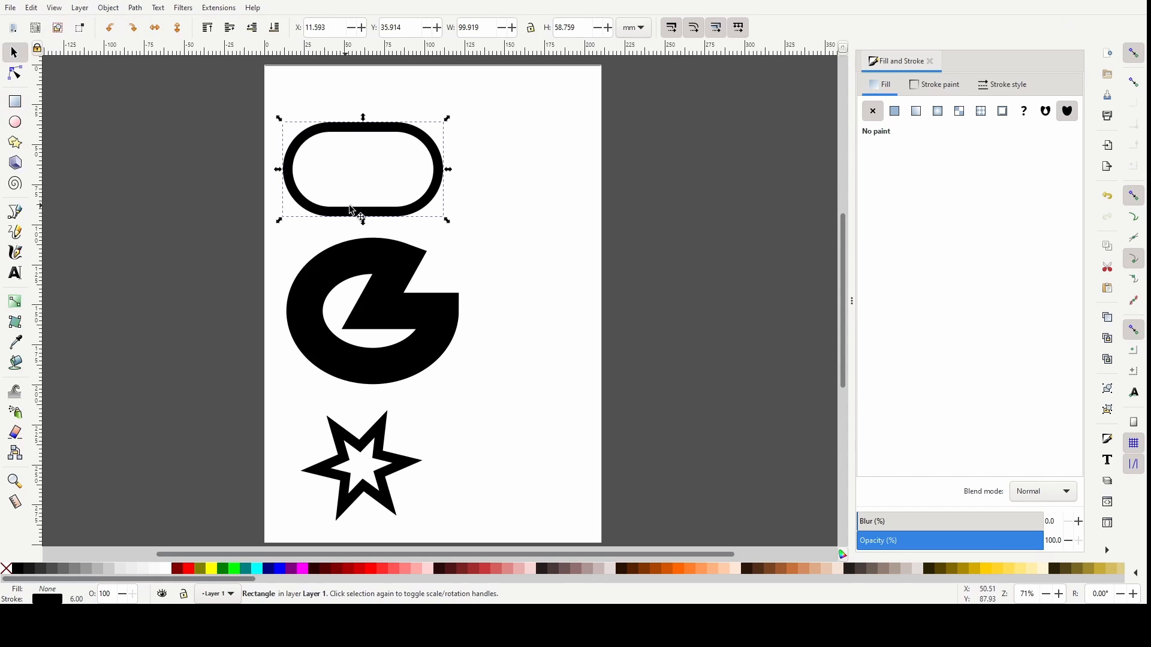
key("Delete")
left_click(403, 284)
key("Delete")
left_click(353, 438)
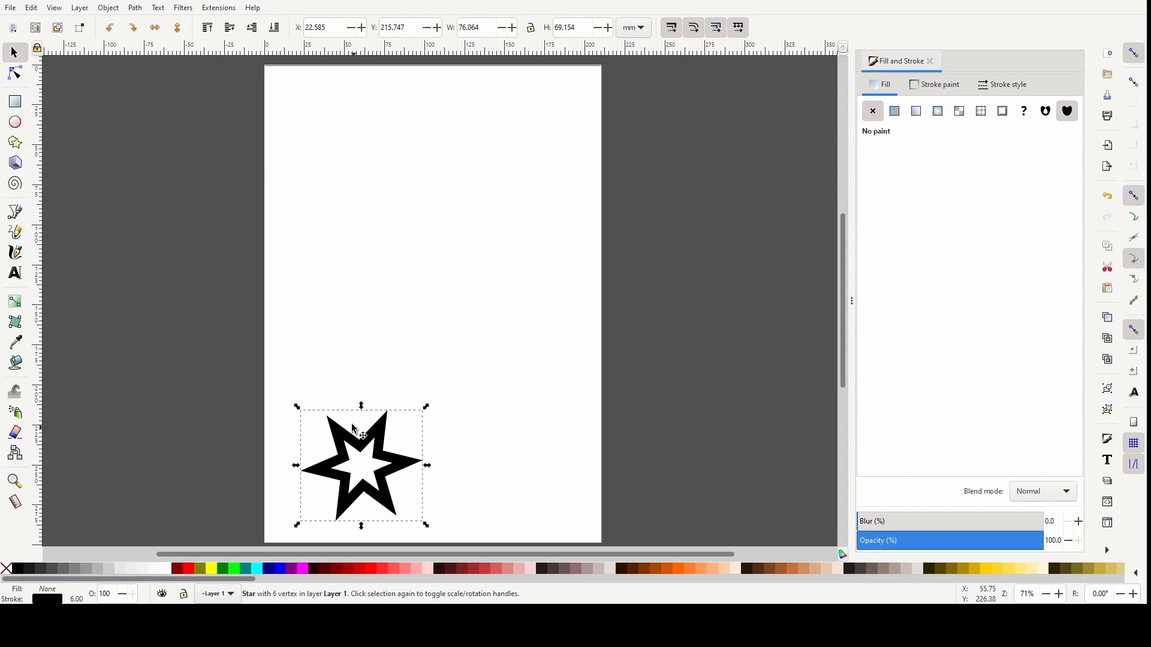
key("Delete")
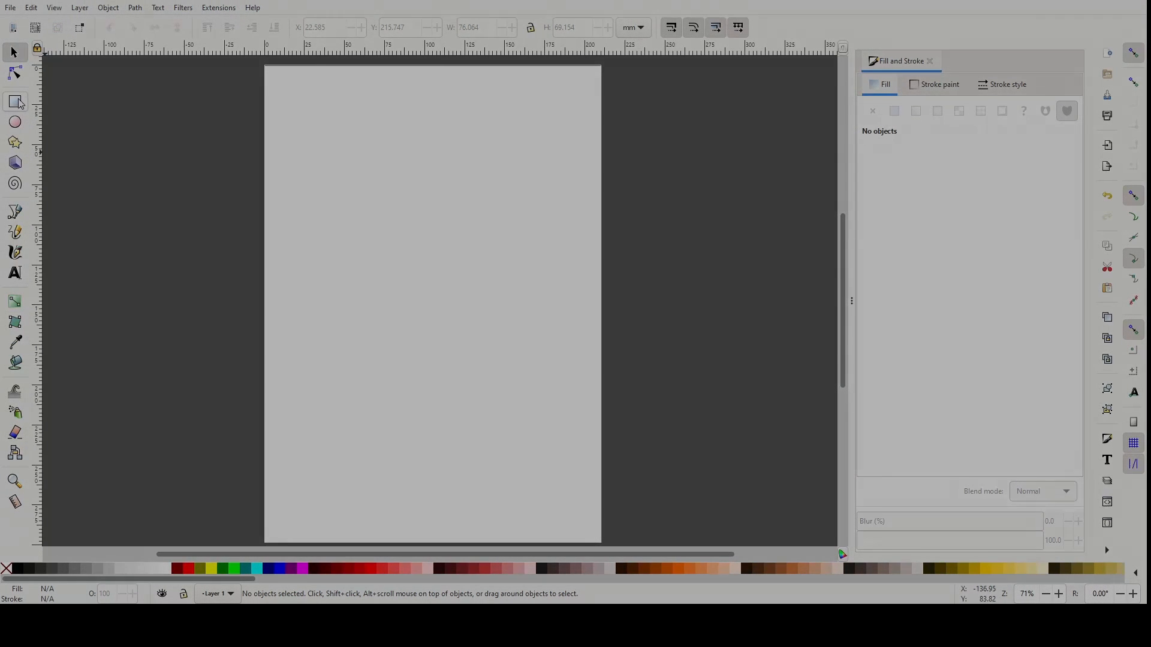
left_click(17, 102)
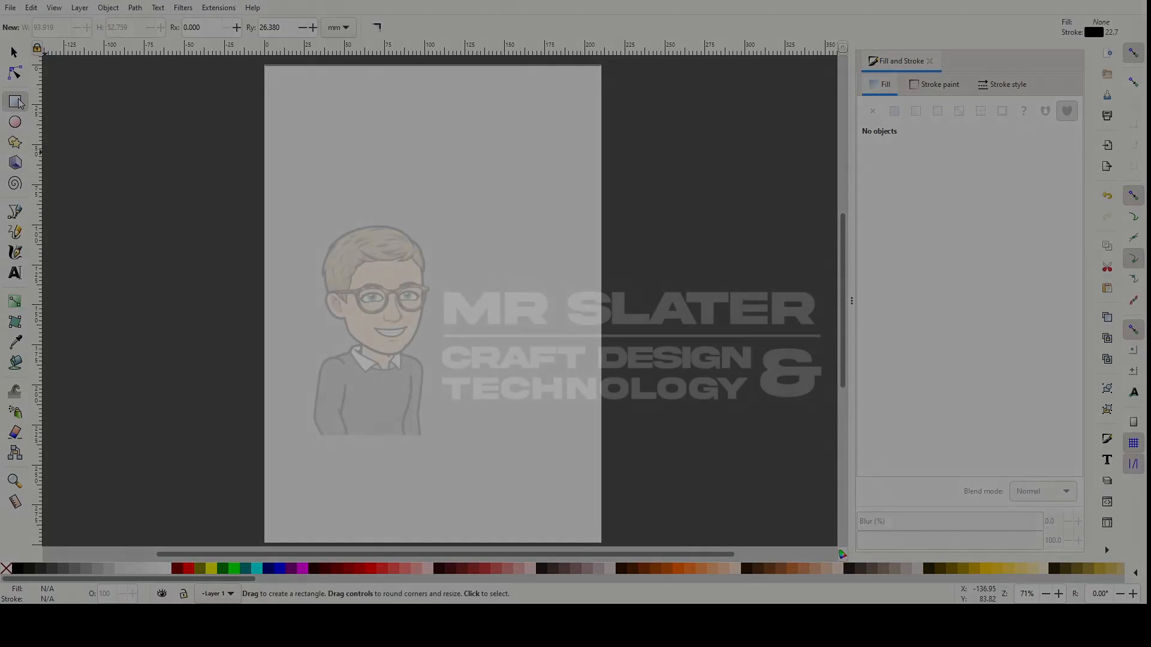